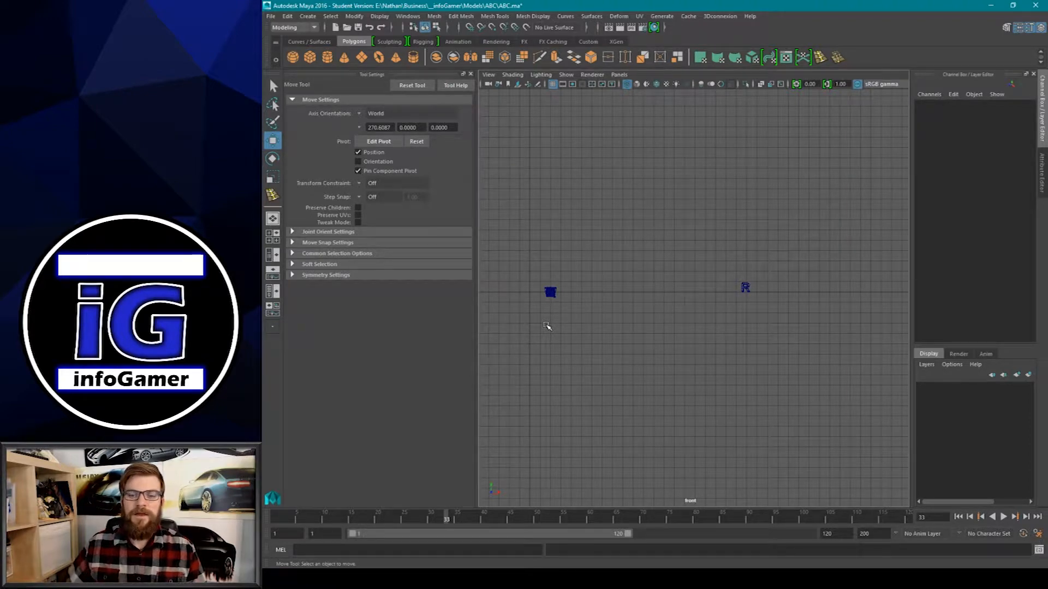
Step: Select the R letter mesh and center its pivot
scroll(748, 300, "up", 3)
middle_click_drag(783, 304, 715, 304, "alt")
scroll(715, 304, "up", 4)
scroll(758, 293, "up", 3)
middle_click_drag(785, 289, 702, 329, "alt")
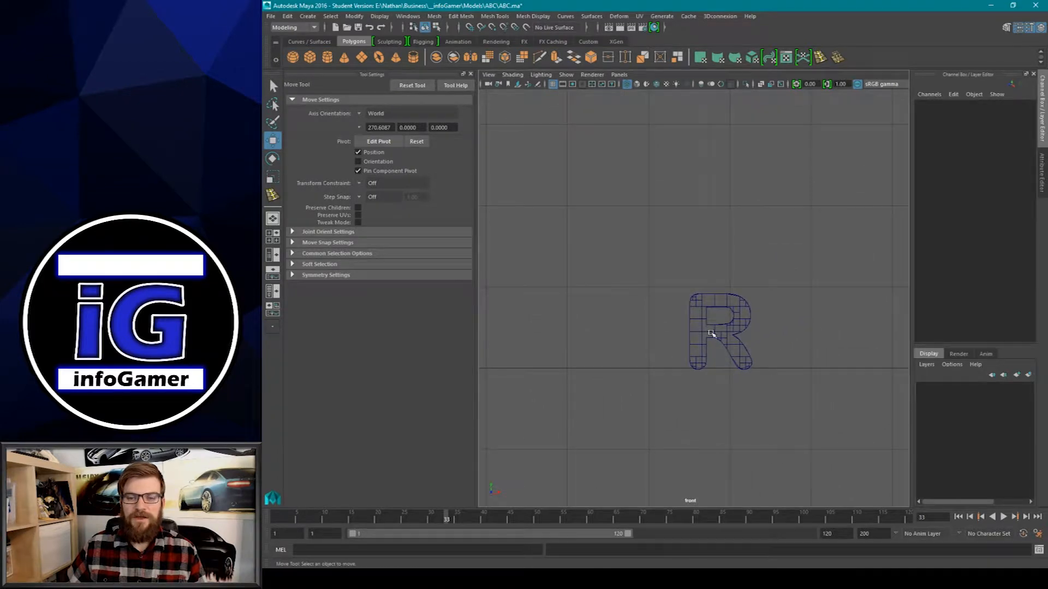
left_click(704, 333)
scroll(579, 313, "up", 2)
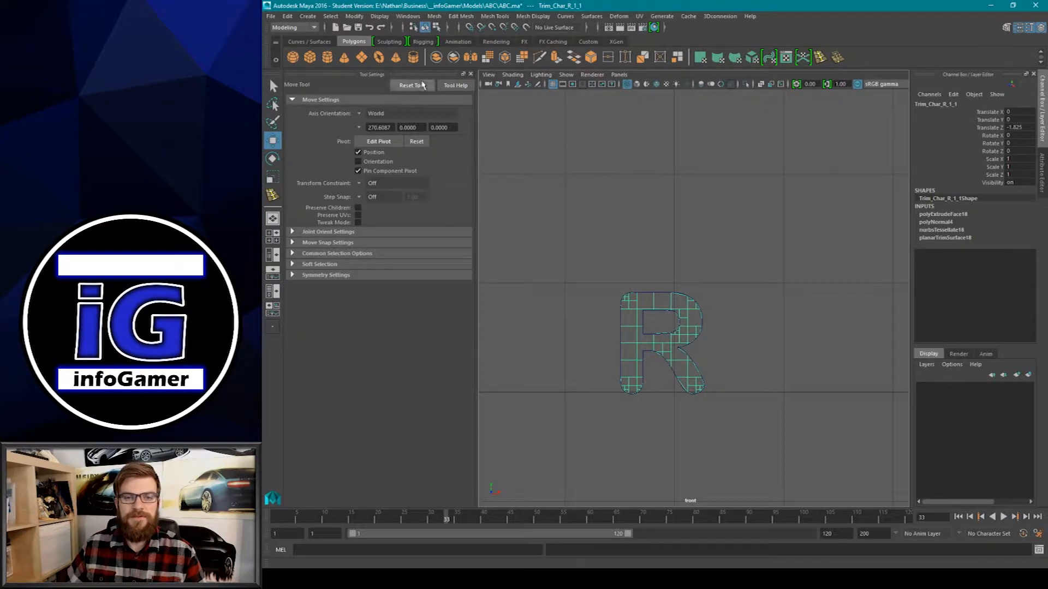
left_click(354, 16)
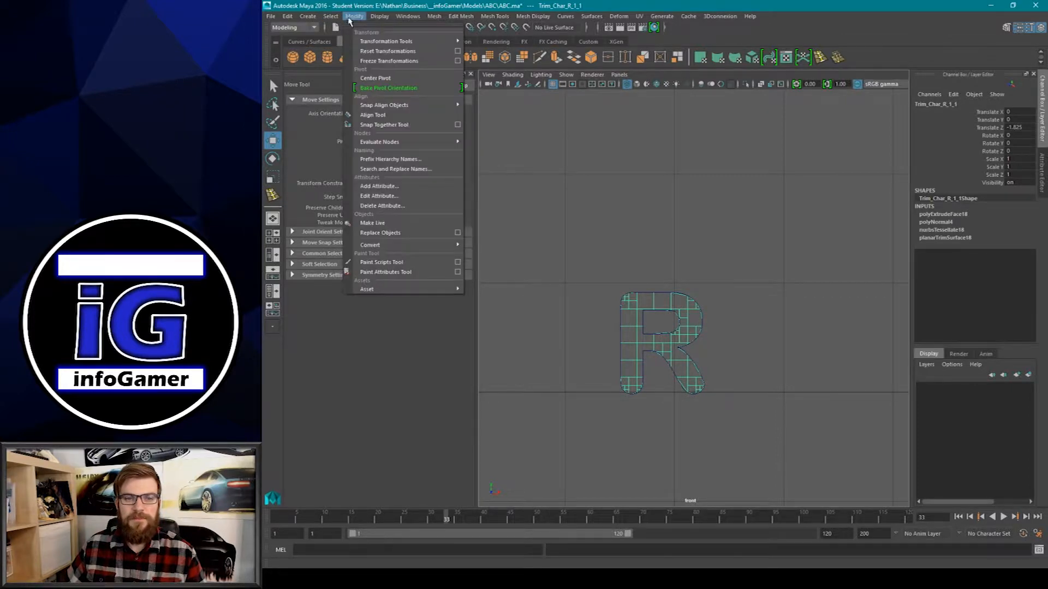
left_click(377, 79)
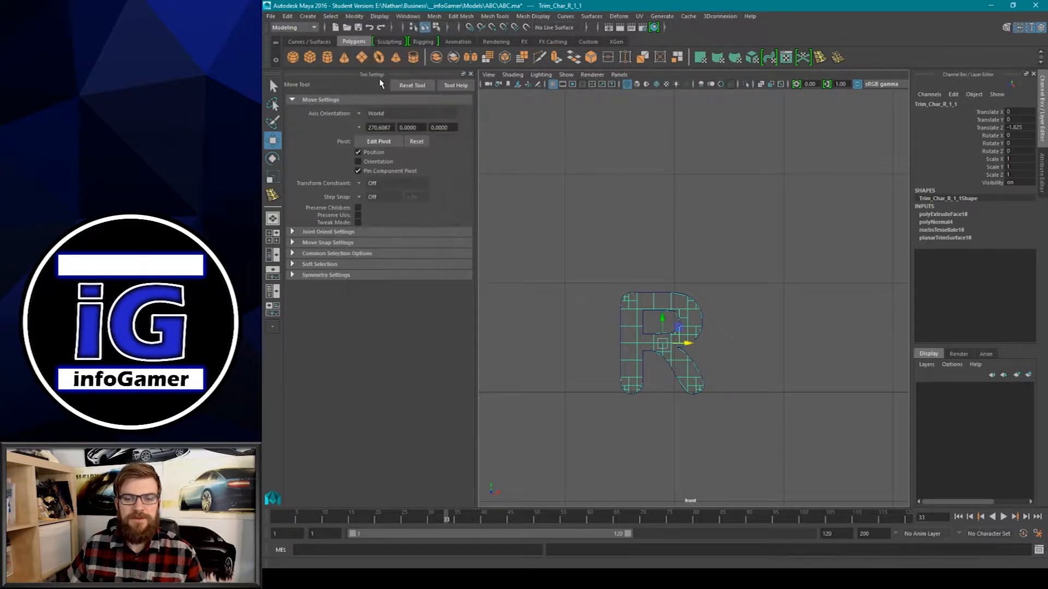
Step: Snap-move the R mesh onto the grid origin and frame it in the front view
scroll(605, 322, "down", 3)
scroll(605, 323, "down", 5)
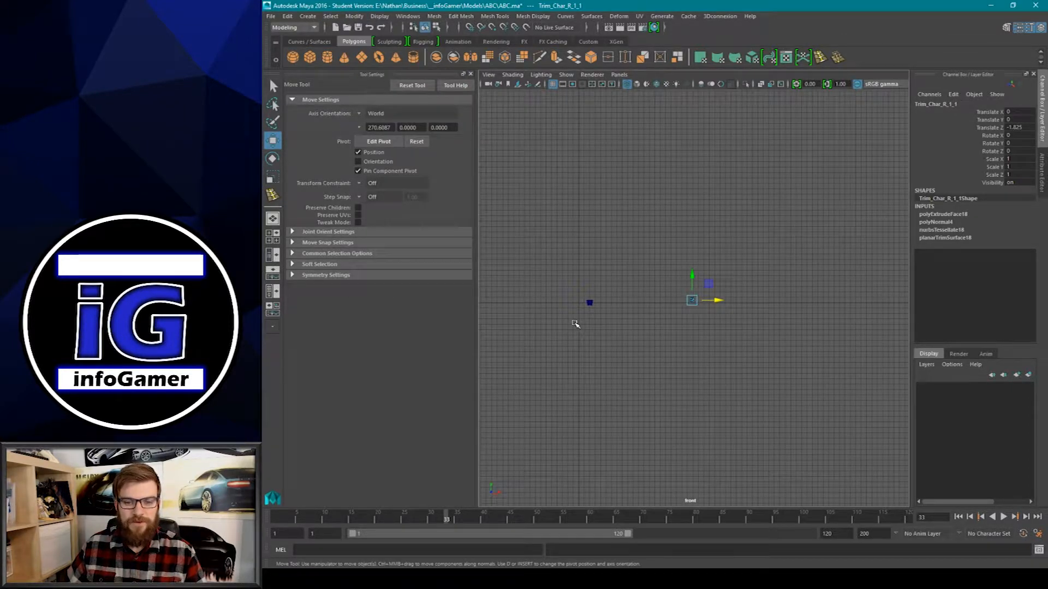
key("d")
key("x")
left_click_drag(708, 298, 578, 305)
key("f")
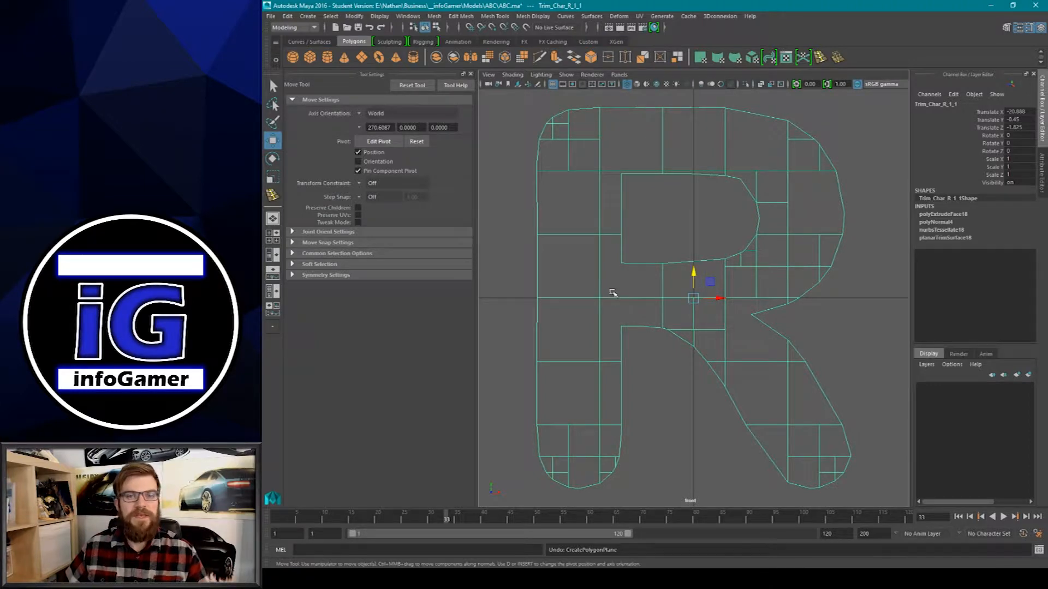
Step: Create a polygon plane and set its Rotate X to 90
left_click(360, 57)
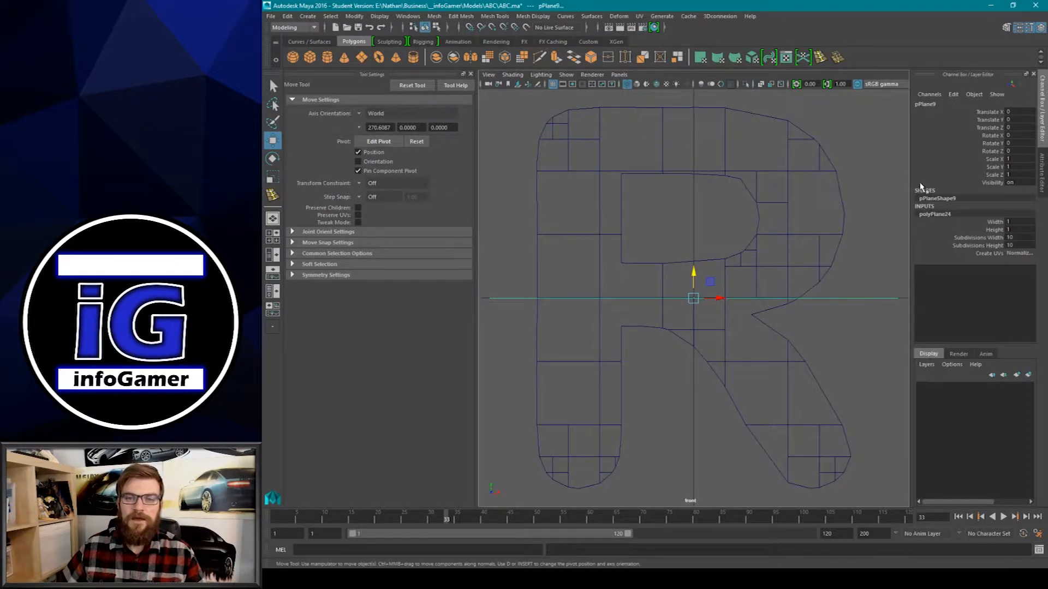
double_click(1008, 136)
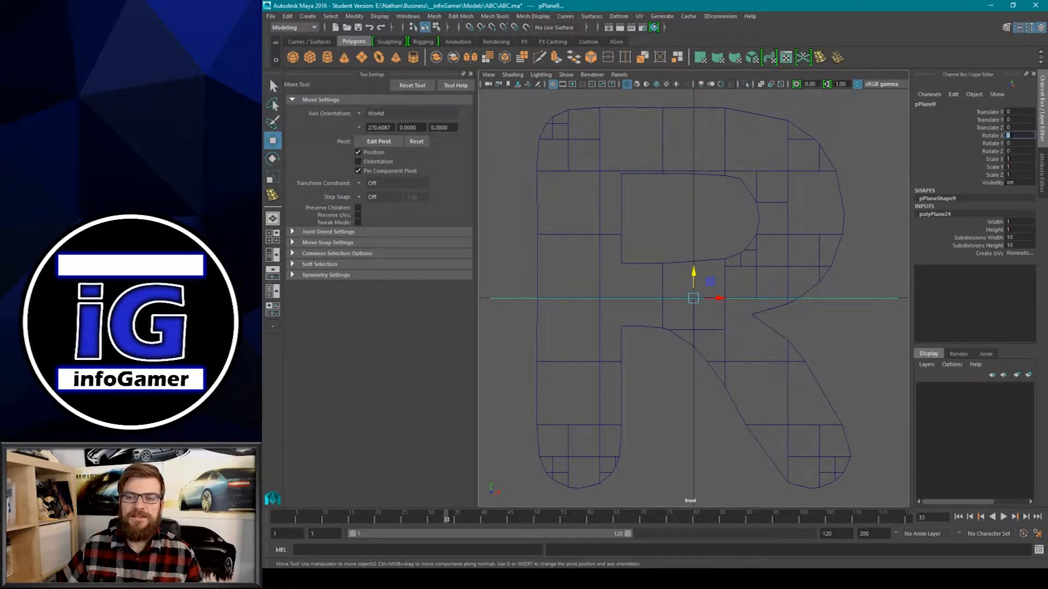
key("Return")
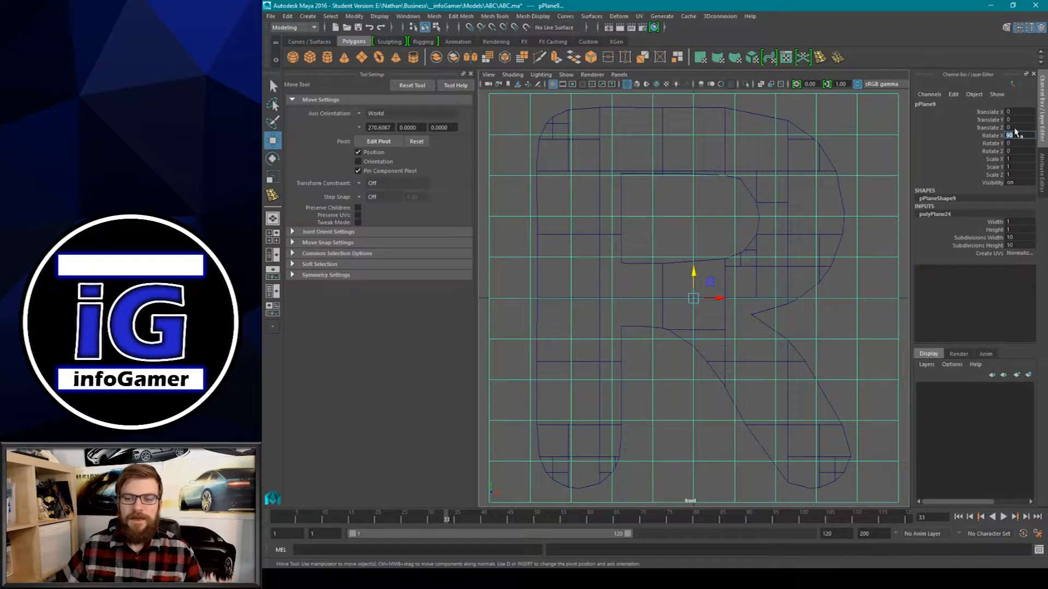
Step: Set the plane's Subdivisions Width and Subdivisions Height to 1
double_click(1015, 238)
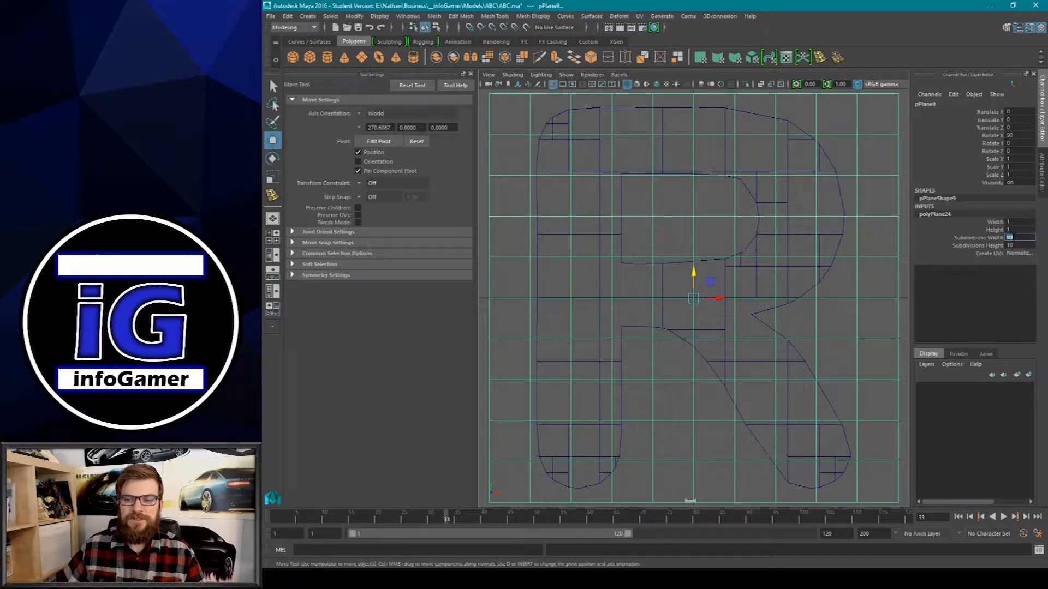
type("1")
key("Tab")
type("1")
key("Return")
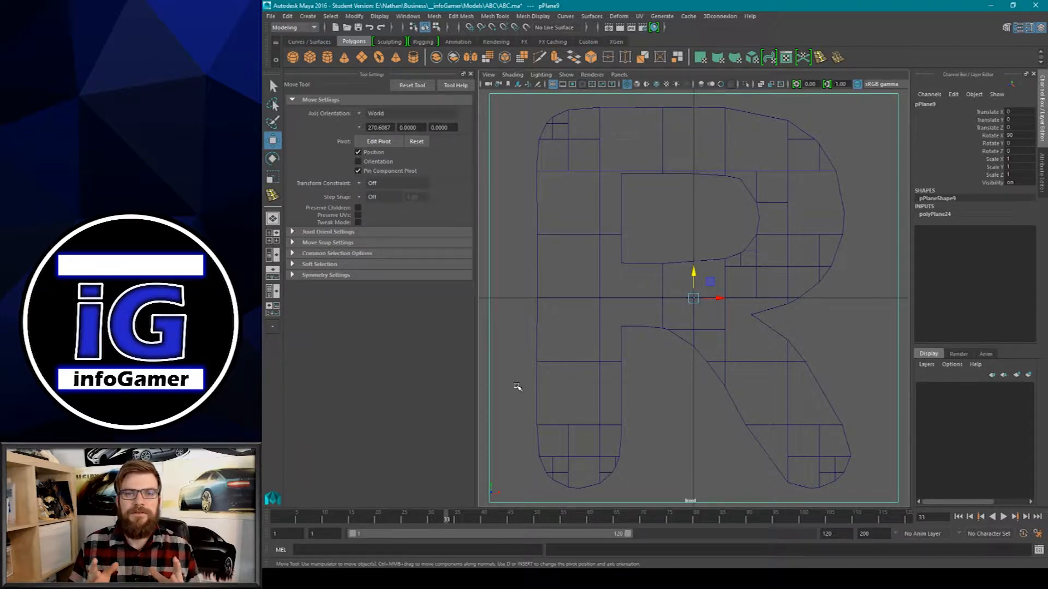
Step: Move the plane's two bottom vertices onto the lower corners of the R's vertical stem, where its rounded end begins
right_click_drag(493, 318, 465, 322)
left_click(490, 500)
left_click_drag(489, 500, 533, 442)
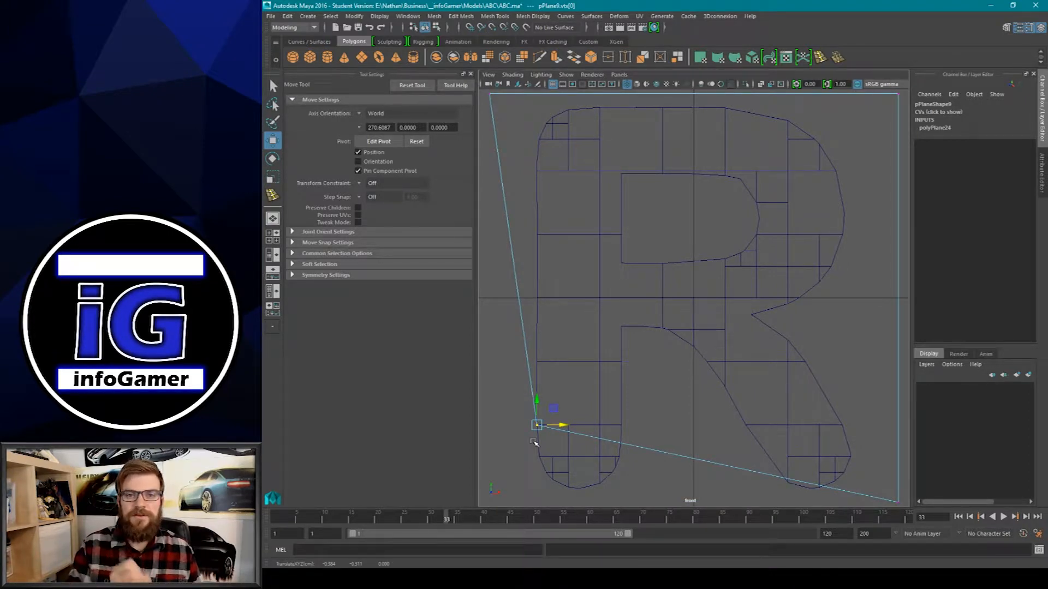
key("v")
left_click(898, 501)
left_click_drag(898, 477, 897, 457)
scroll(897, 457, "down", 5)
left_click_drag(747, 321, 659, 360)
Step: Snap the plane's two top vertices to the upper edge of the R's stem so the plane fits the stem's width
scroll(682, 321, "up", 3)
left_click(792, 200)
key("v")
left_click_drag(813, 200, 666, 222)
left_click(594, 200)
left_click_drag(658, 178, 658, 203)
key("v")
left_click_drag(659, 174, 604, 214)
scroll(668, 262, "up", 6)
middle_click_drag(602, 215, 625, 201, "alt")
scroll(669, 262, "down", 4)
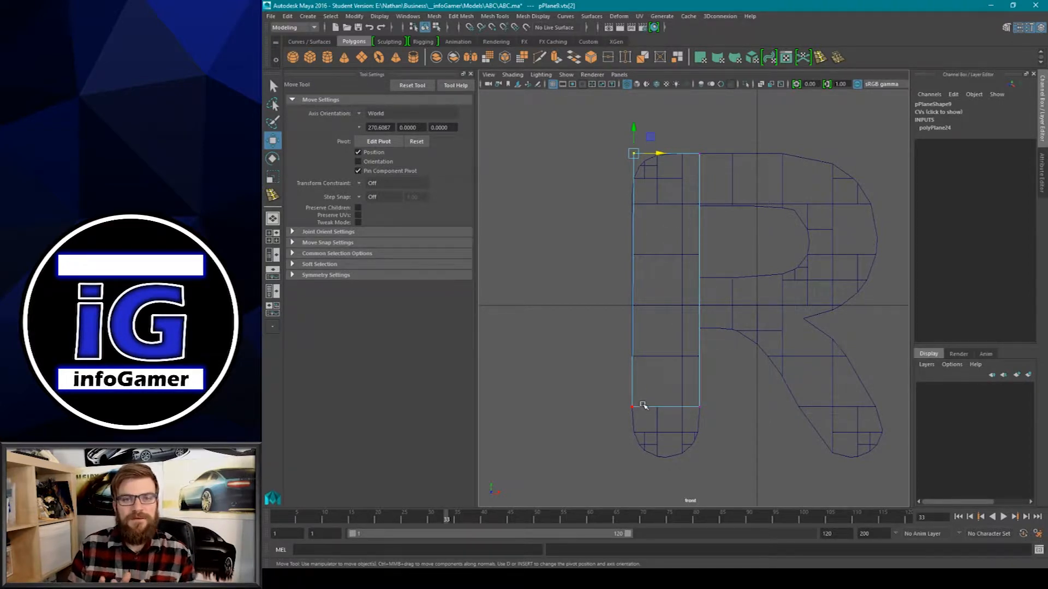
Step: Activate the Insert Edge Loop tool, add it to the shelf and delete the duplicate shelf entry
key("y")
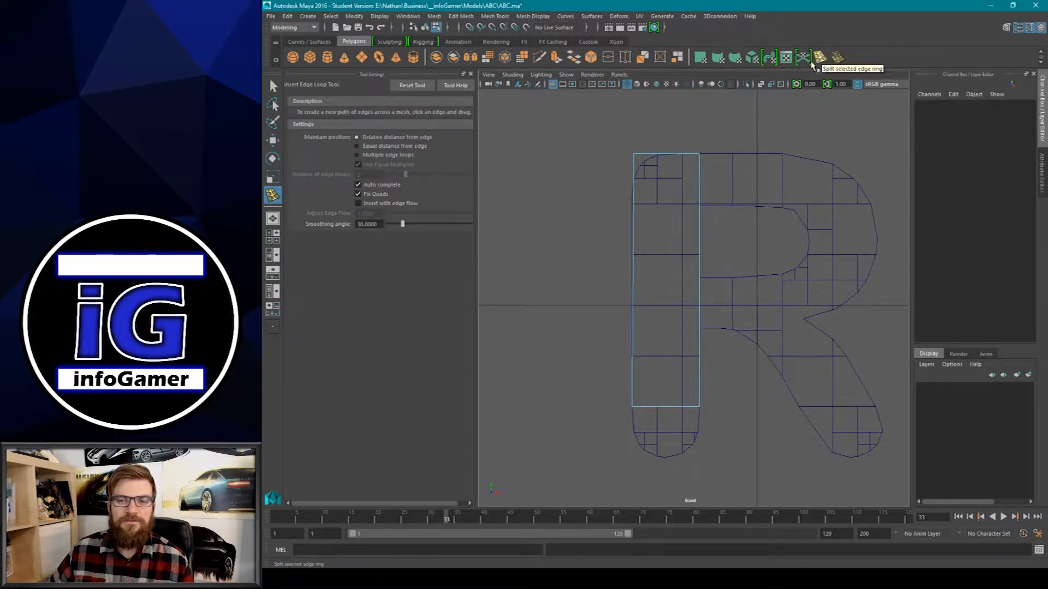
left_click(495, 16)
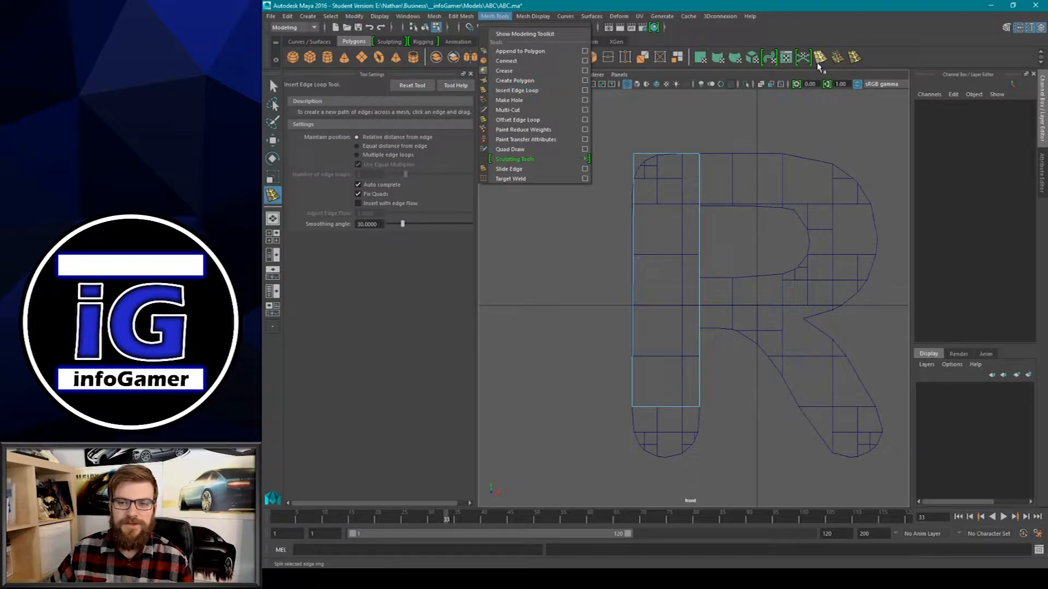
right_click(855, 59)
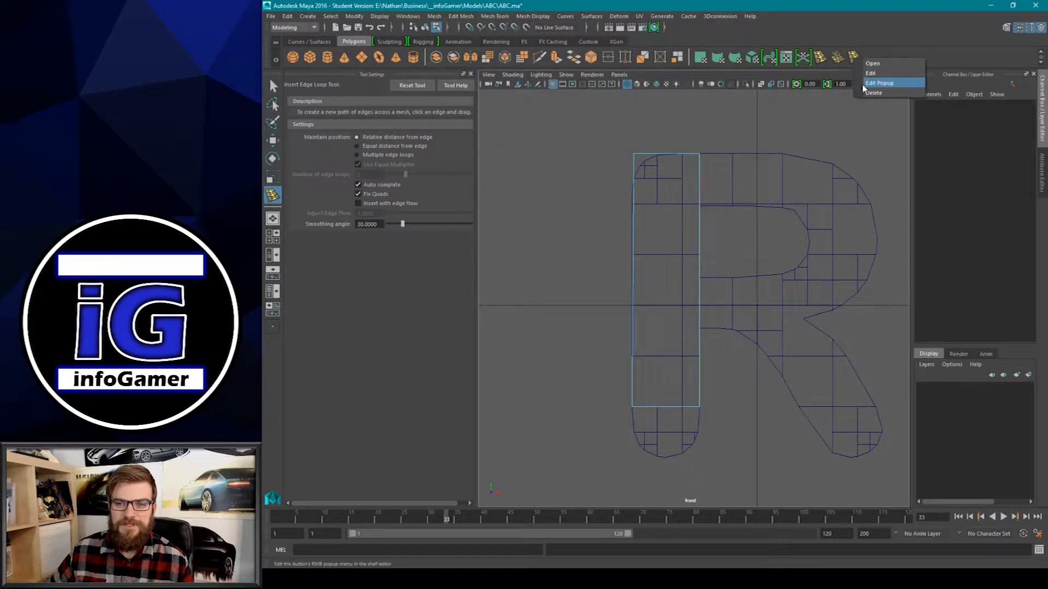
left_click(865, 90)
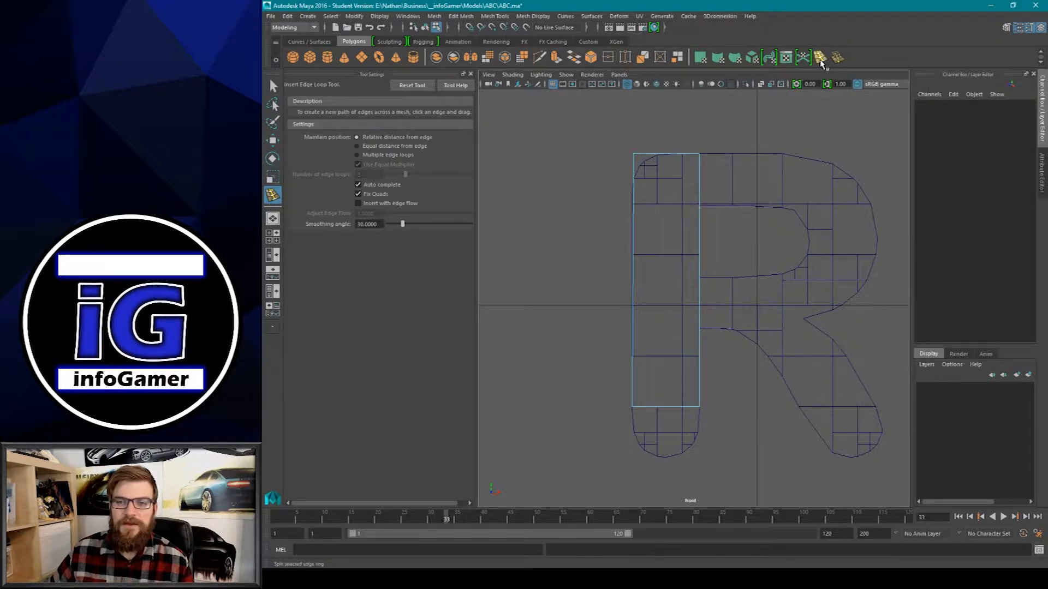
Step: Insert four horizontal edge loops across the stem: at the hole's top, the hole's bottom, the leg junction and midway between the last two
left_click(703, 210)
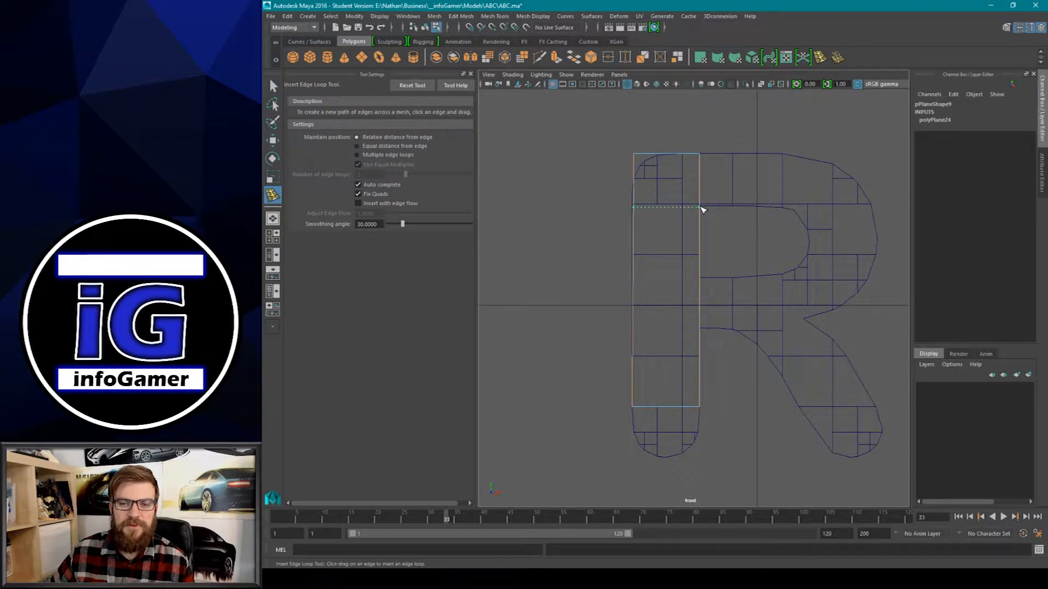
left_click(702, 210)
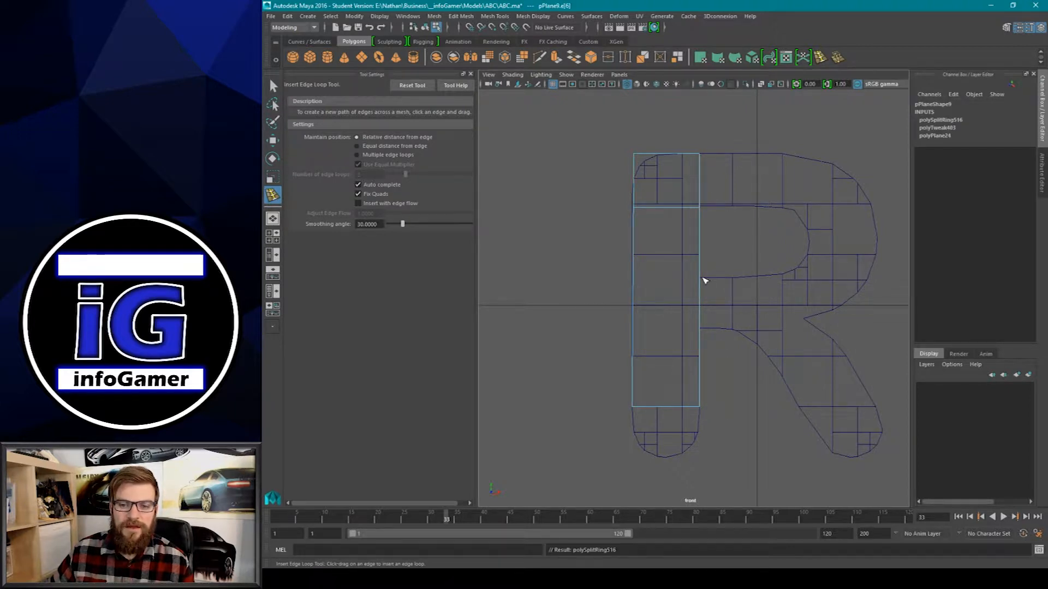
left_click(702, 282)
left_click(701, 330)
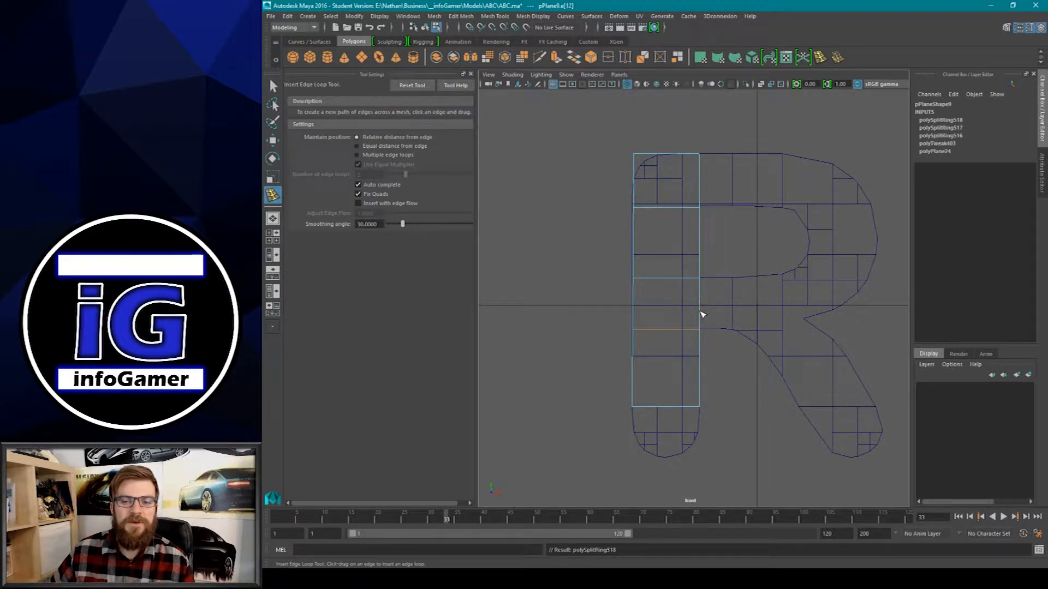
left_click_drag(702, 309, 704, 309)
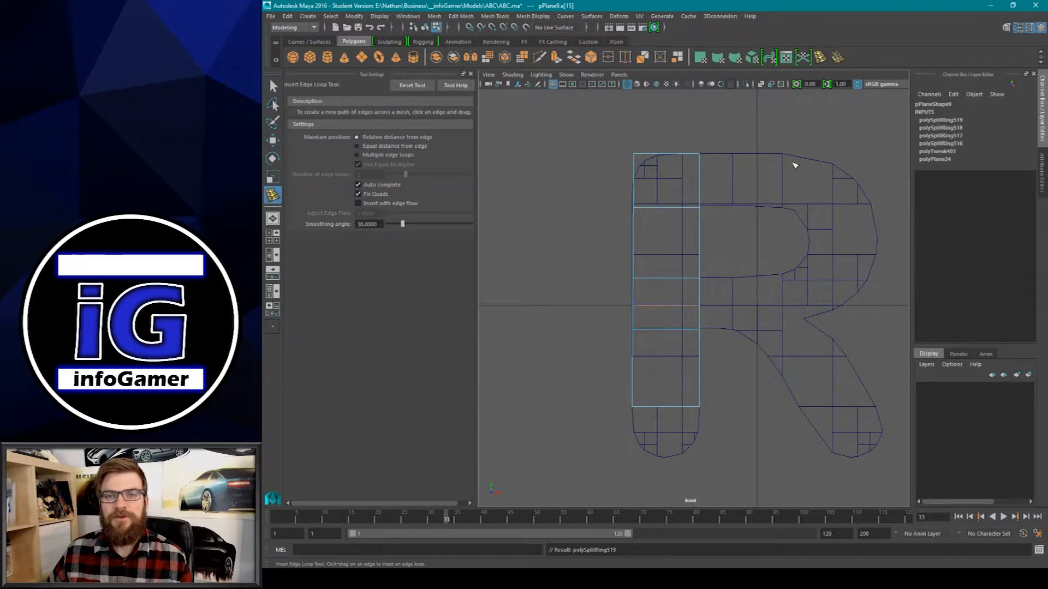
Step: Extrude the stem's right-side edges above and below the hole, and move them right to the hole's far side
key("w")
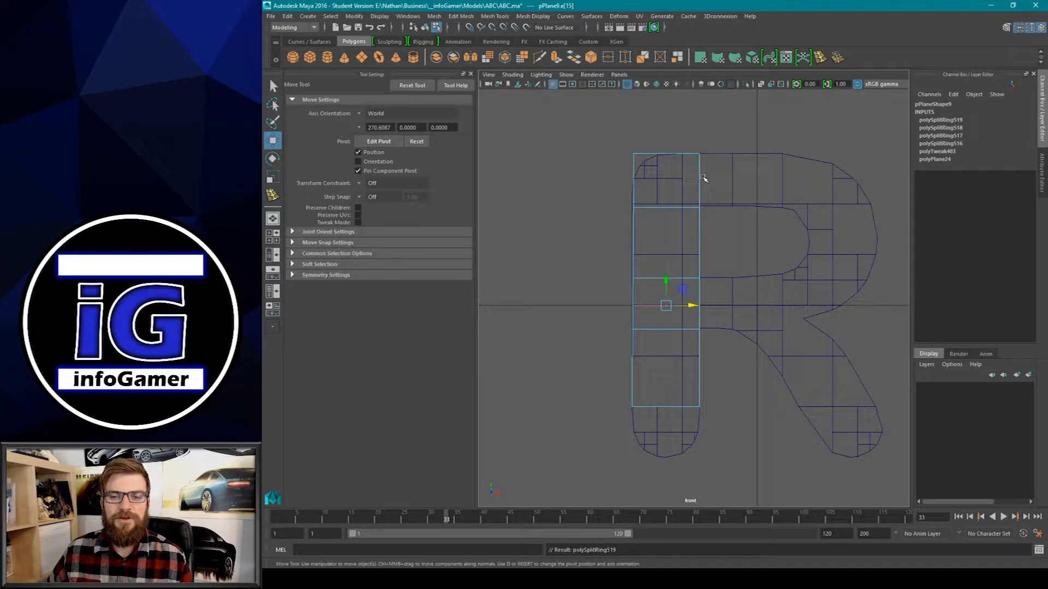
left_click(701, 175)
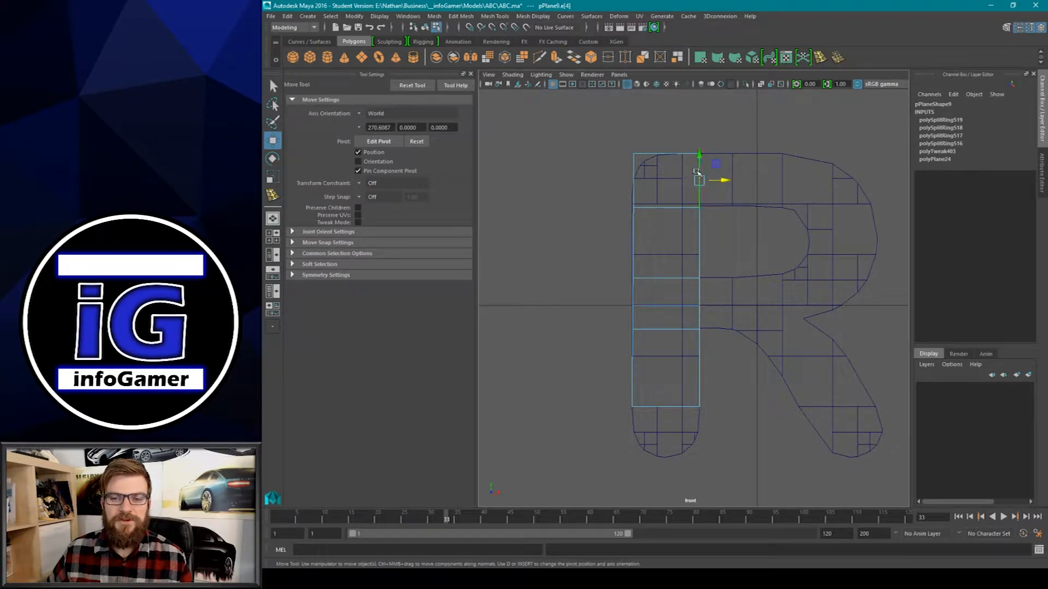
double_click(700, 302, "shift")
left_click(700, 316, "shift")
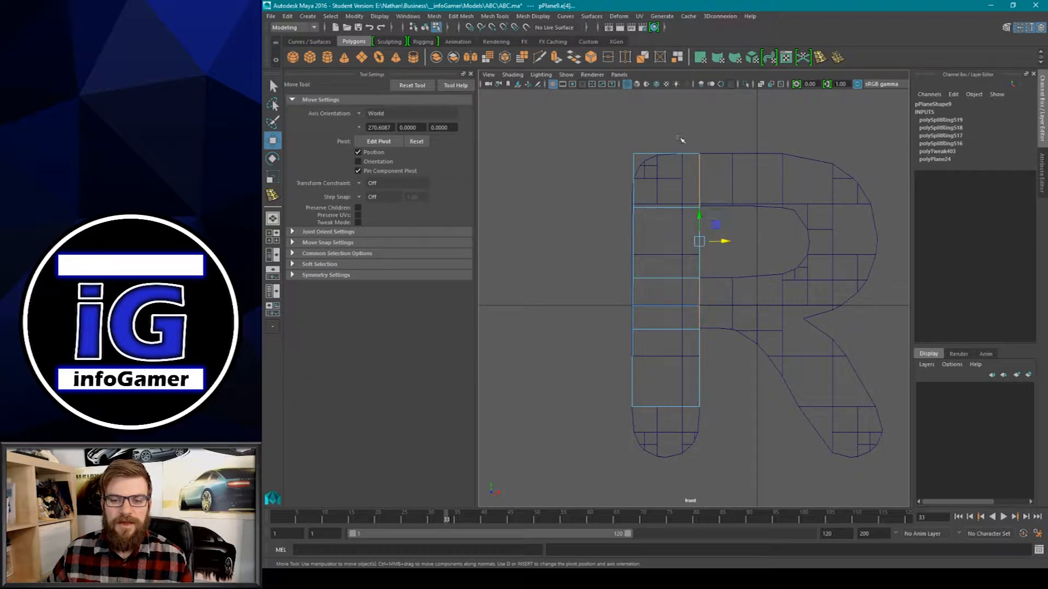
left_click(556, 57)
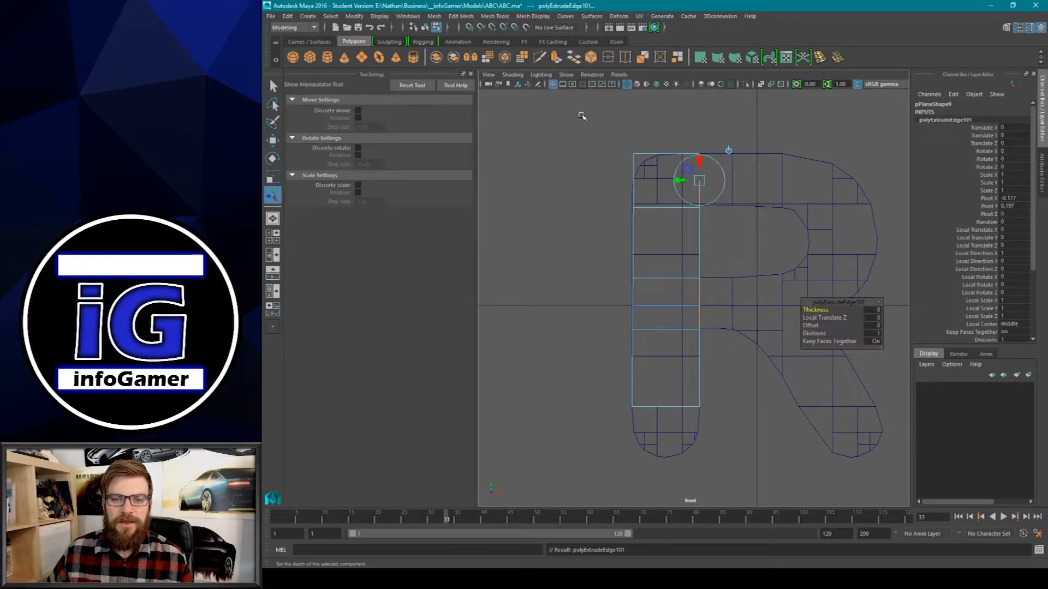
left_click_drag(721, 242, 823, 239)
Step: Snap the lower arm's end vertices to the hole's lower curve, the notch above the leg and the leg's inner corner
right_click_drag(806, 185, 769, 185)
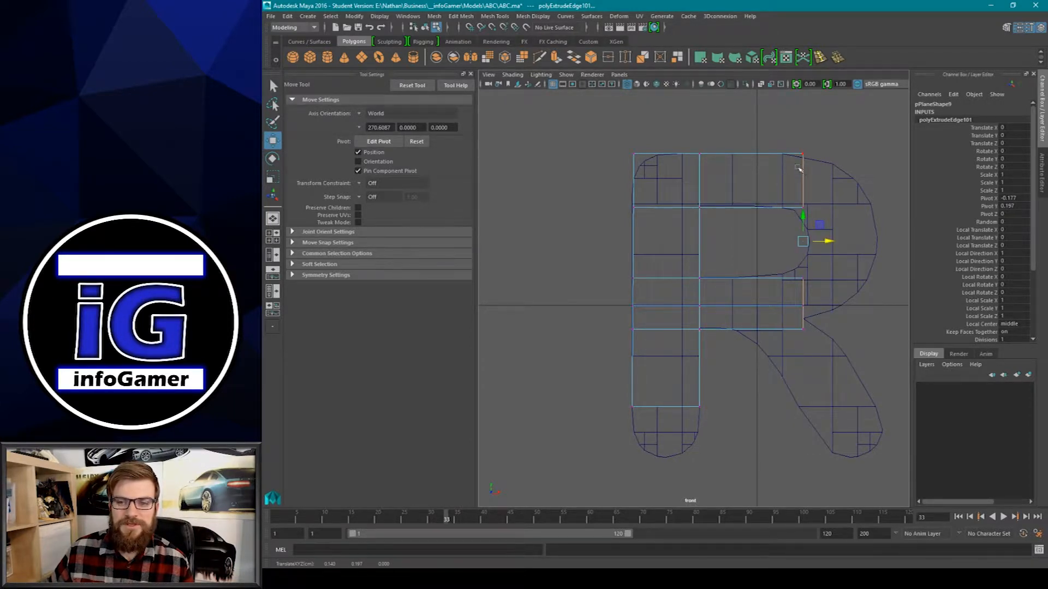
left_click(780, 278)
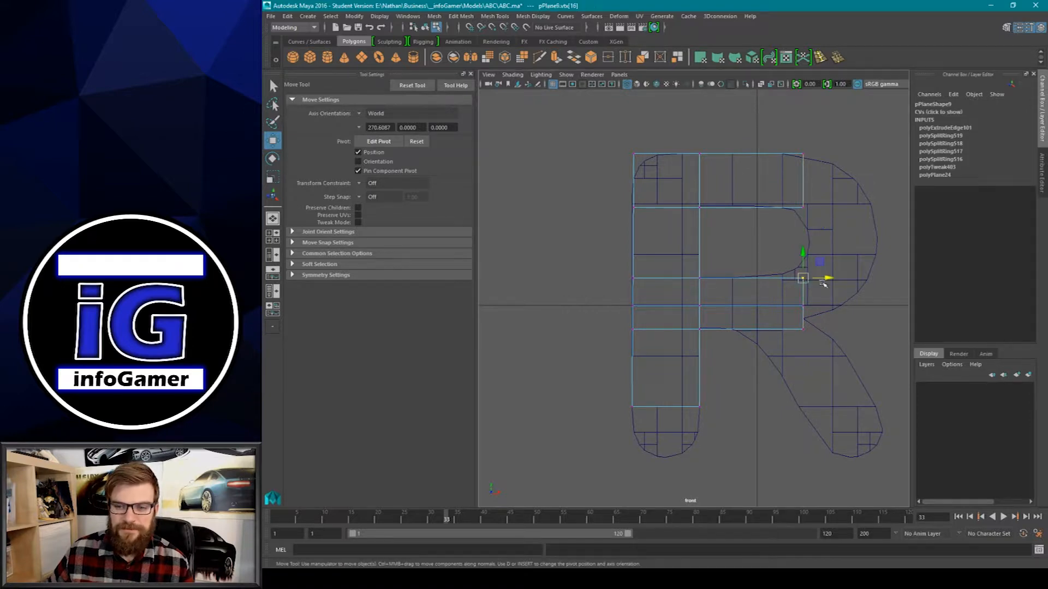
left_click_drag(775, 281, 777, 279)
left_click_drag(782, 254, 758, 343)
left_click(804, 306)
left_click(803, 330)
left_click_drag(756, 306, 757, 342)
Step: Snap the upper arm's end vertices to the midpoints of the bowl's inner and outer curves
left_click(803, 208)
left_click_drag(802, 183, 808, 242)
left_click_drag(827, 241, 810, 242)
left_click(803, 154)
left_click_drag(829, 154, 872, 188)
left_click_drag(870, 129, 877, 238)
left_click_drag(896, 238, 849, 295)
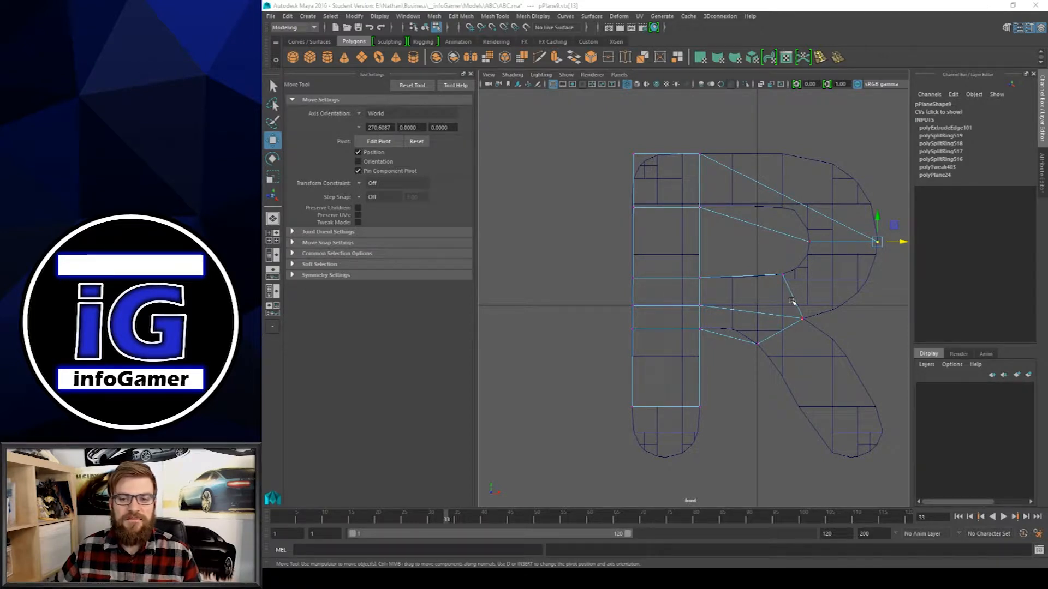
Step: Extrude the upper arm's end edge downward and join it to the lower arm's end edge with Target Weld
right_click_drag(791, 301, 794, 271)
left_click(827, 243)
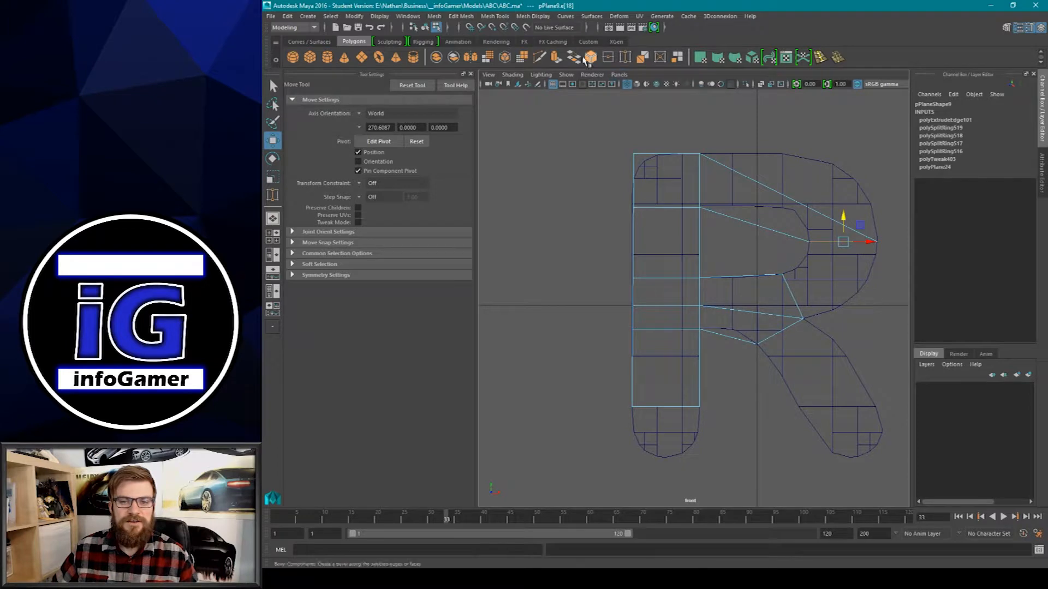
left_click(588, 58)
key("w")
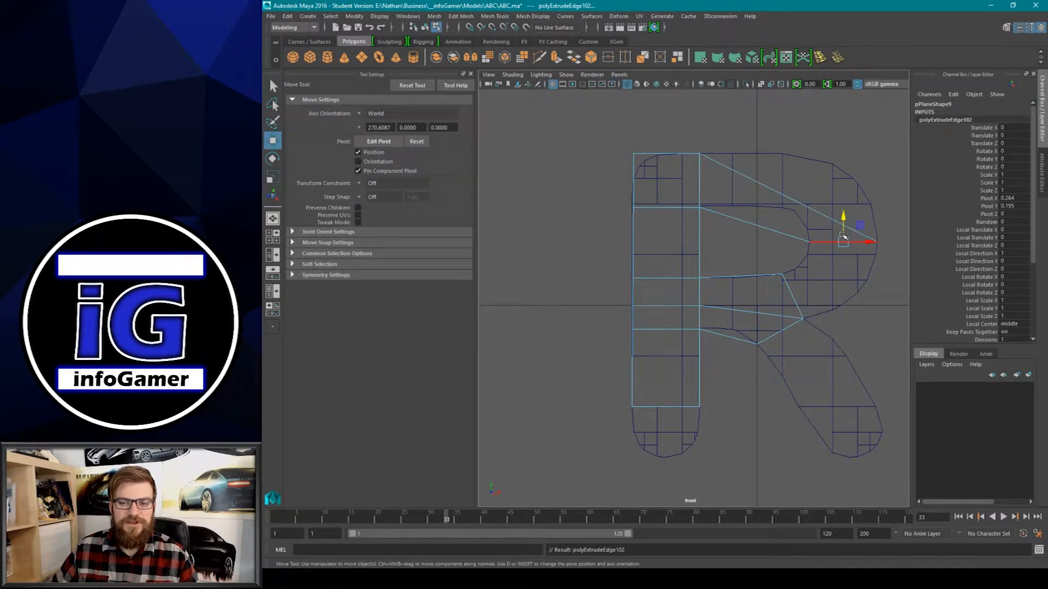
left_click_drag(843, 237, 843, 267)
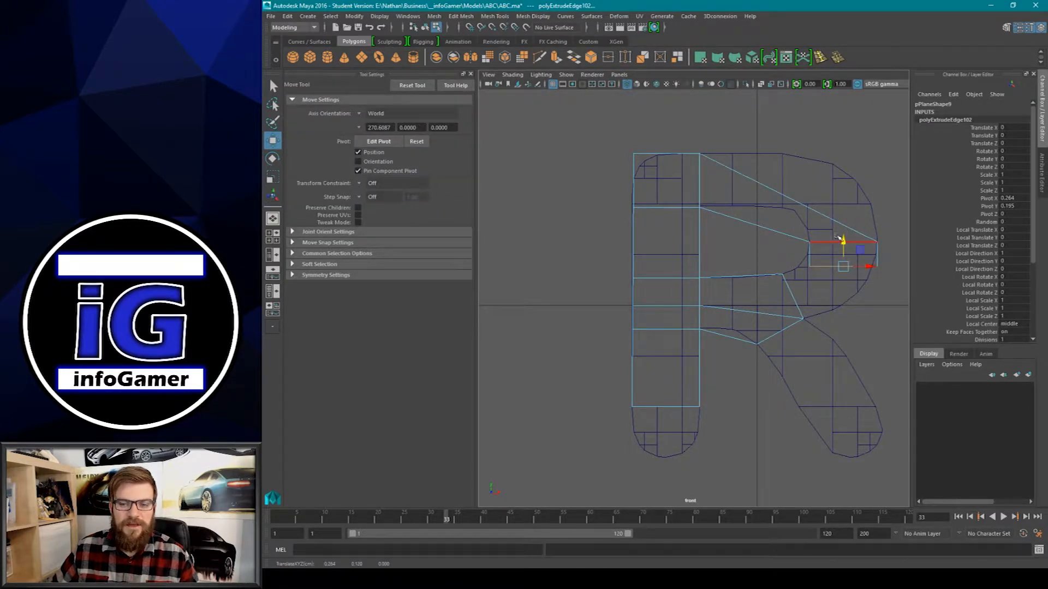
left_click(626, 57)
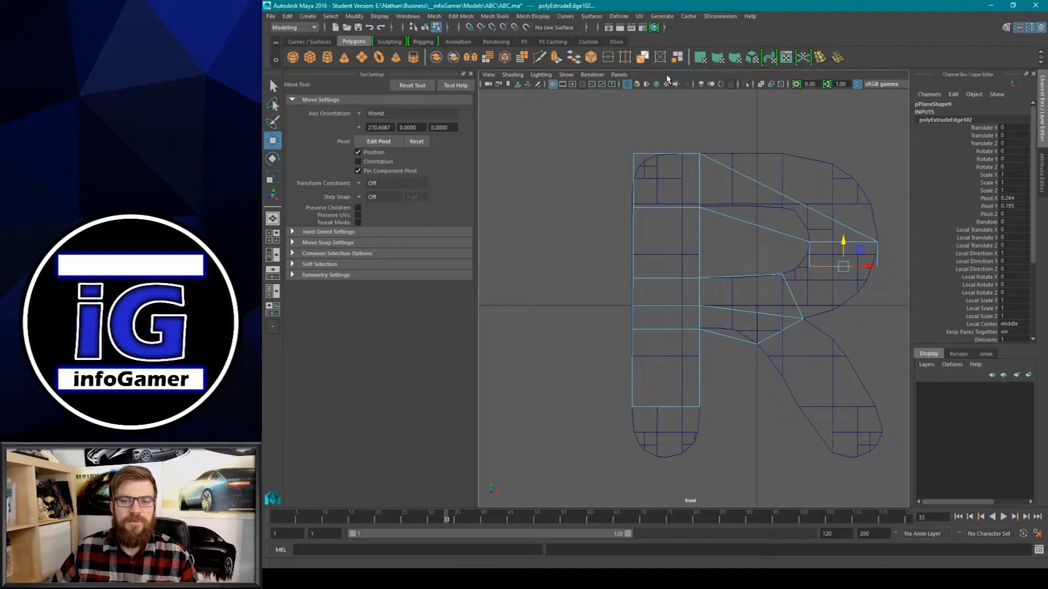
left_click_drag(843, 267, 779, 293)
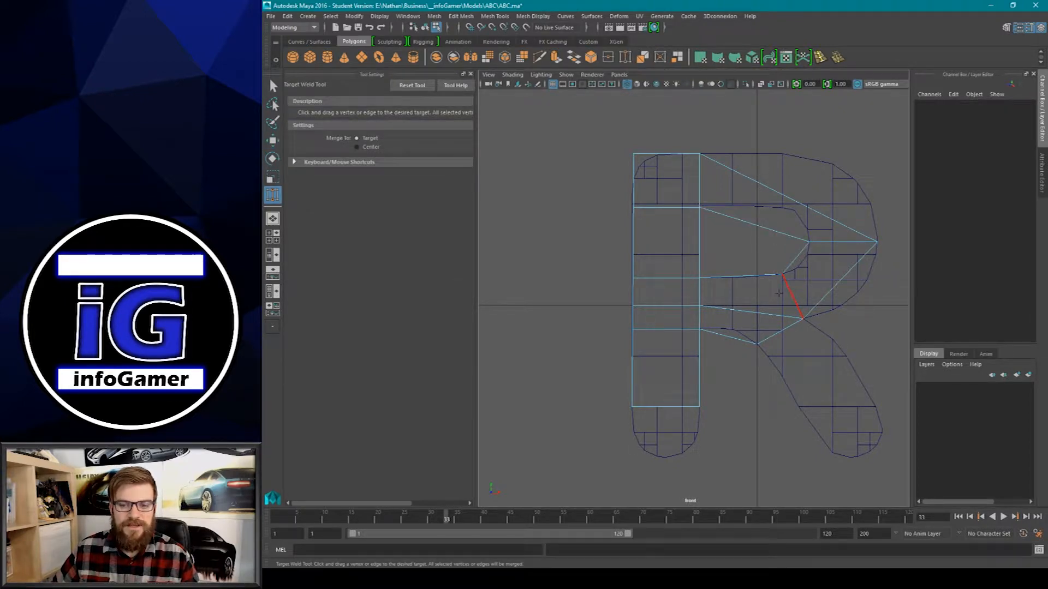
Step: Extrude the leg's starting edge down to just above the leg's rounded end and scale it to the leg's width
key("w")
left_click(785, 329)
right_click_drag(771, 322, 770, 323, "shift")
left_click_drag(776, 315, 849, 420)
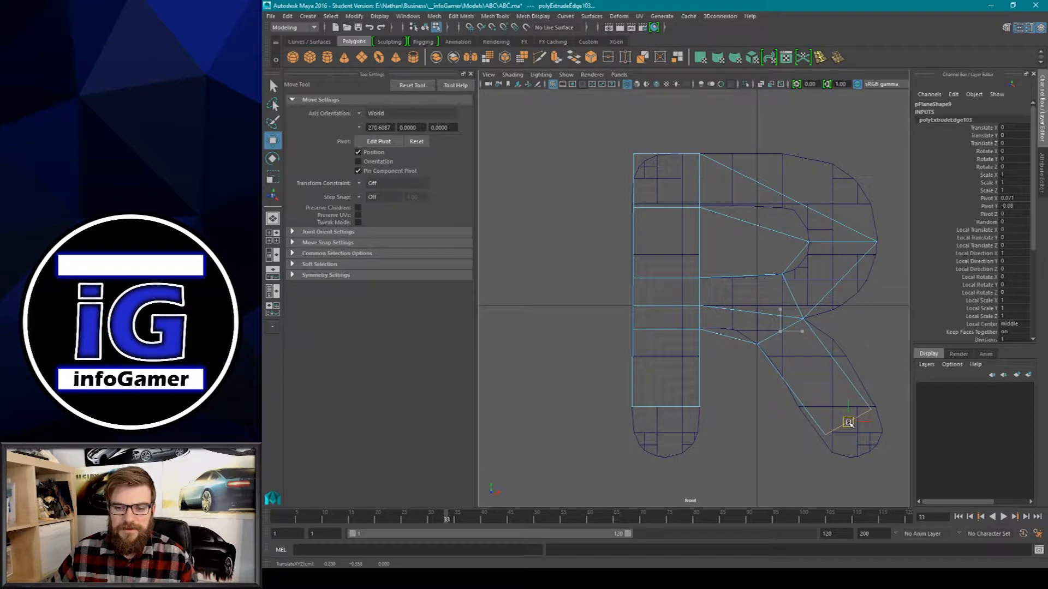
key("e")
key("r")
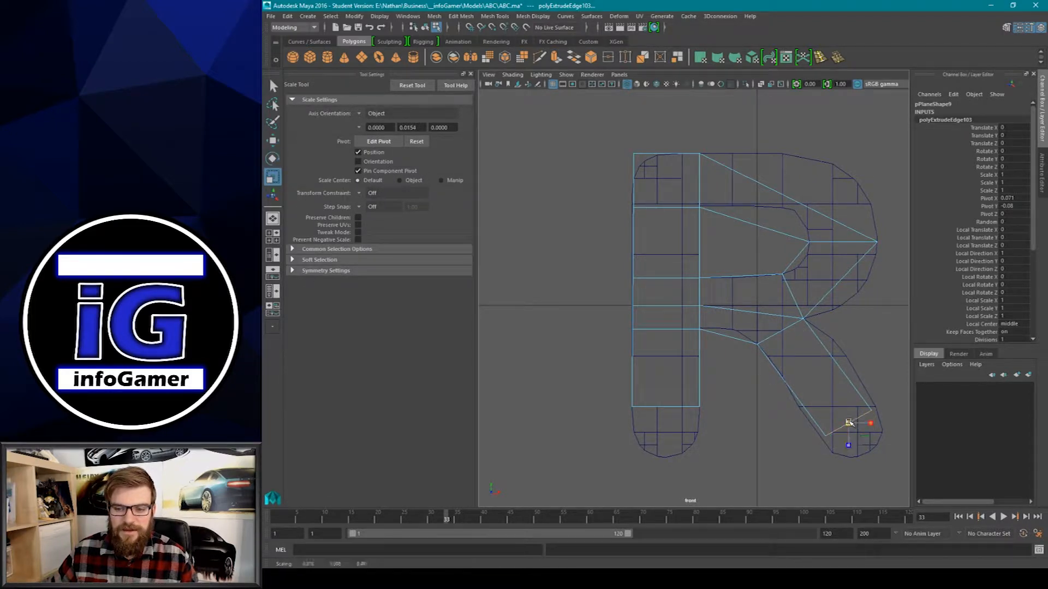
left_click_drag(851, 422, 855, 424)
key("w")
left_click(721, 375)
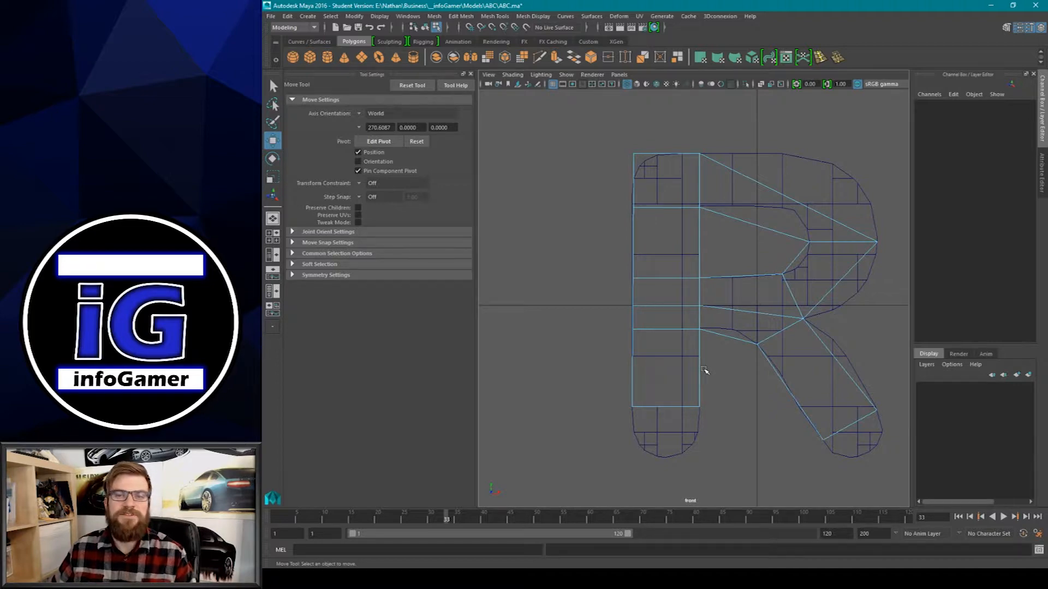
Step: Extrude the stem's bottom edge down to the tip of its rounded end and scale it narrower
left_click(665, 407)
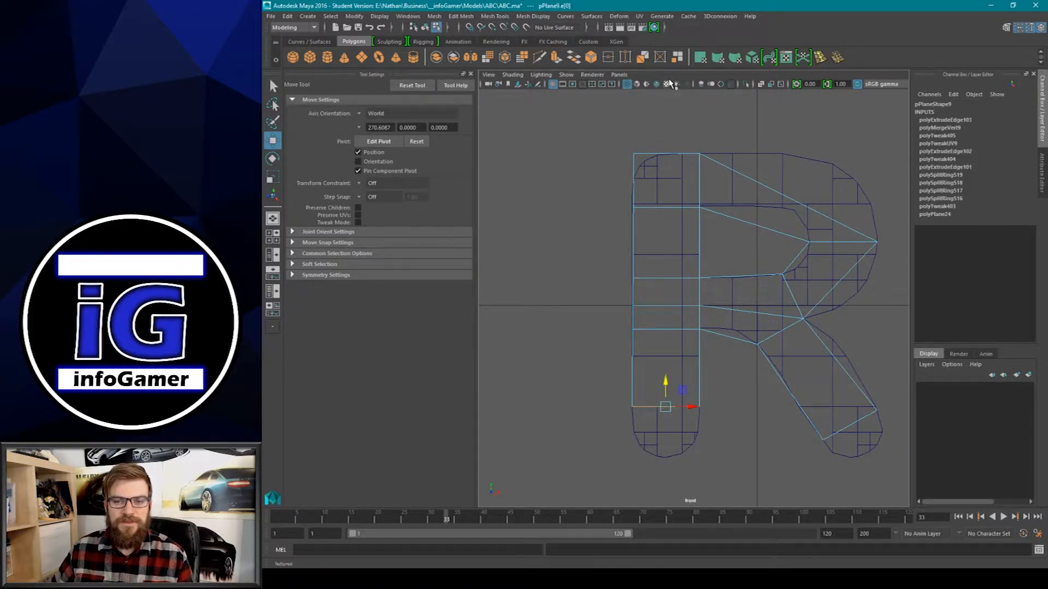
left_click(556, 59)
key("e")
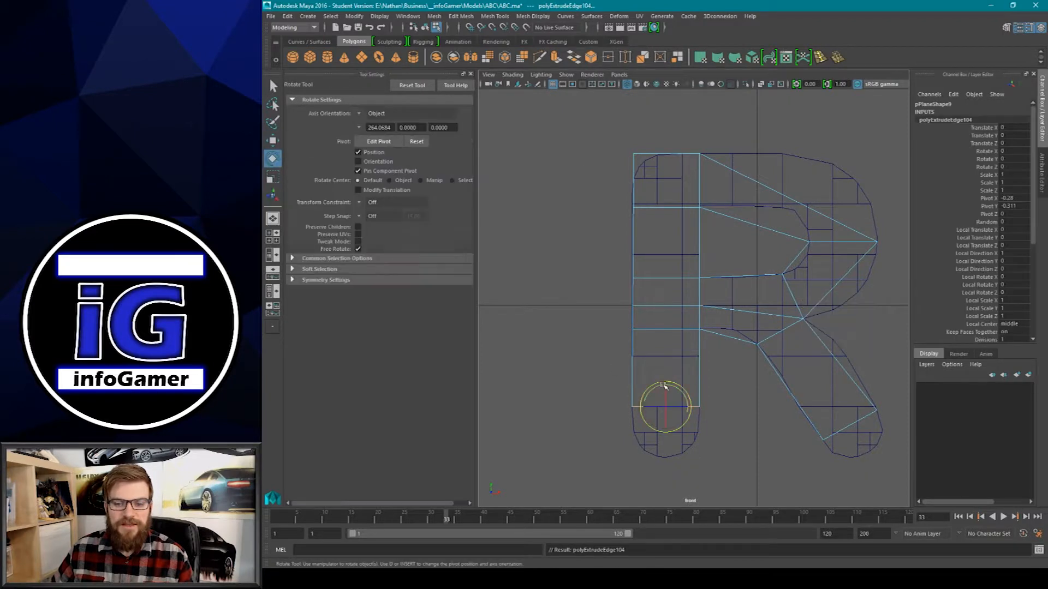
key("w")
left_click_drag(665, 385, 666, 431)
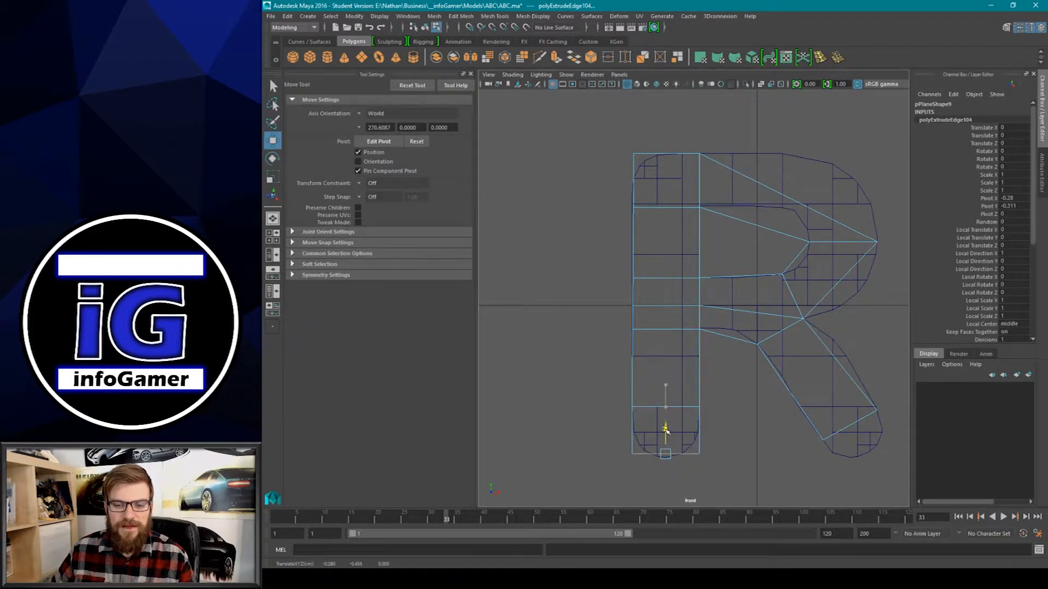
key("r")
left_click_drag(665, 459, 646, 459)
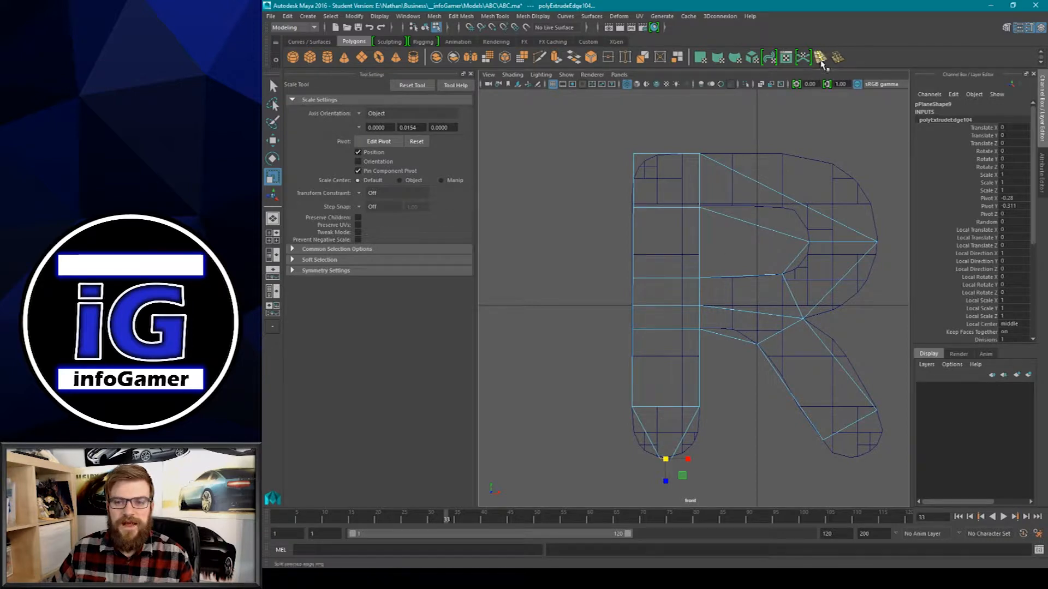
Step: Insert three edge loops across the stem's bottom cap and fit them to the rounded outline by moving and scaling
left_click(820, 57)
left_click(685, 443)
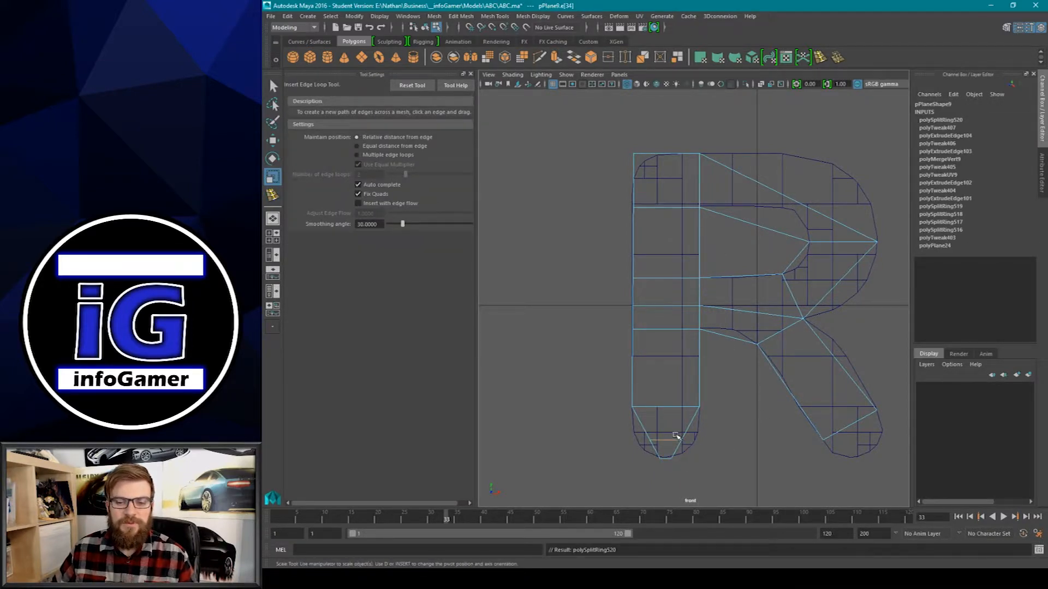
key("r")
left_click_drag(668, 440, 668, 415)
key("w")
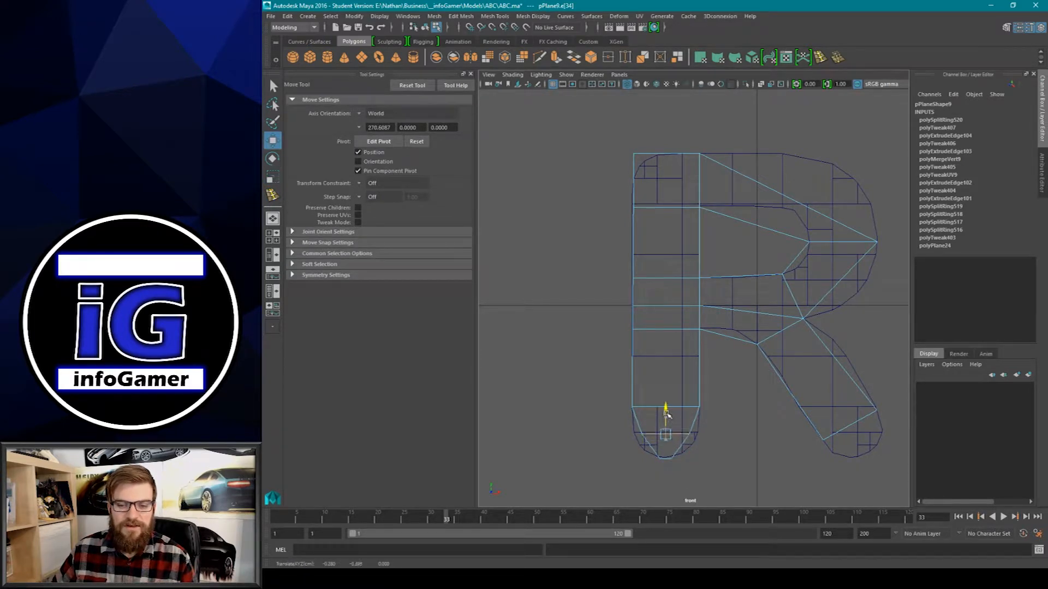
key("y")
left_click(686, 447)
key("w")
left_click_drag(670, 446, 671, 449)
key("y")
left_click(683, 454)
key("r")
left_click(673, 444)
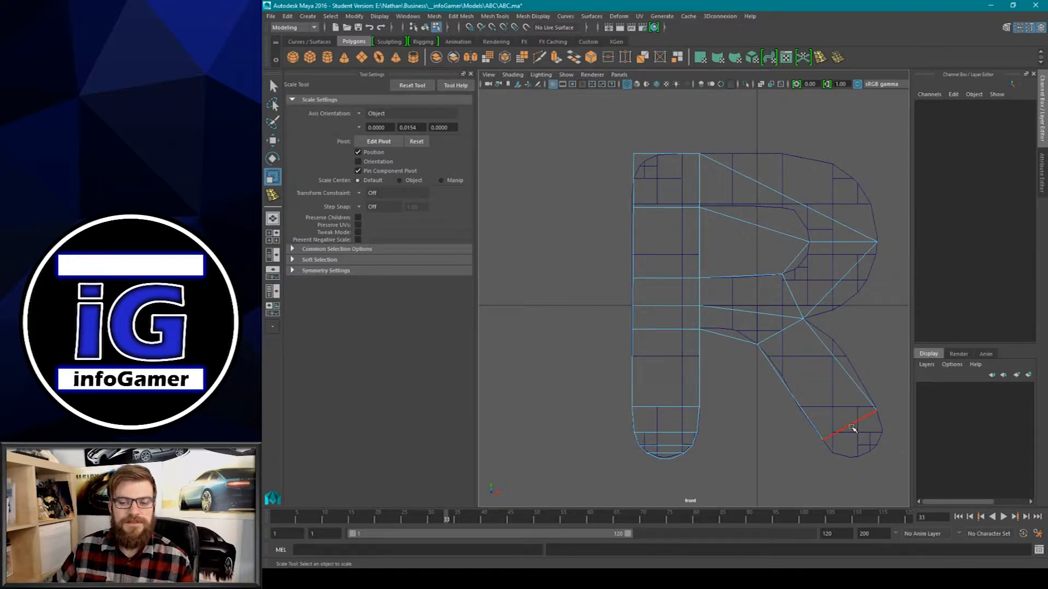
Step: Extrude the leg's end edge down to the tip of its rounded end and scale it narrower
left_click(852, 428)
left_click(556, 57)
key("w")
left_click_drag(849, 426, 847, 458)
key("r")
middle_click_drag(847, 458, 690, 346, "alt")
scroll(690, 346, "up", 5)
key("w")
key("r")
left_click_drag(730, 398, 717, 368)
Step: Insert four edge loops across the leg's end cap and scale them to follow the rounded outline
left_click(820, 58)
left_click(750, 342)
key("r")
key("w")
key("g")
left_click(703, 401)
key("r")
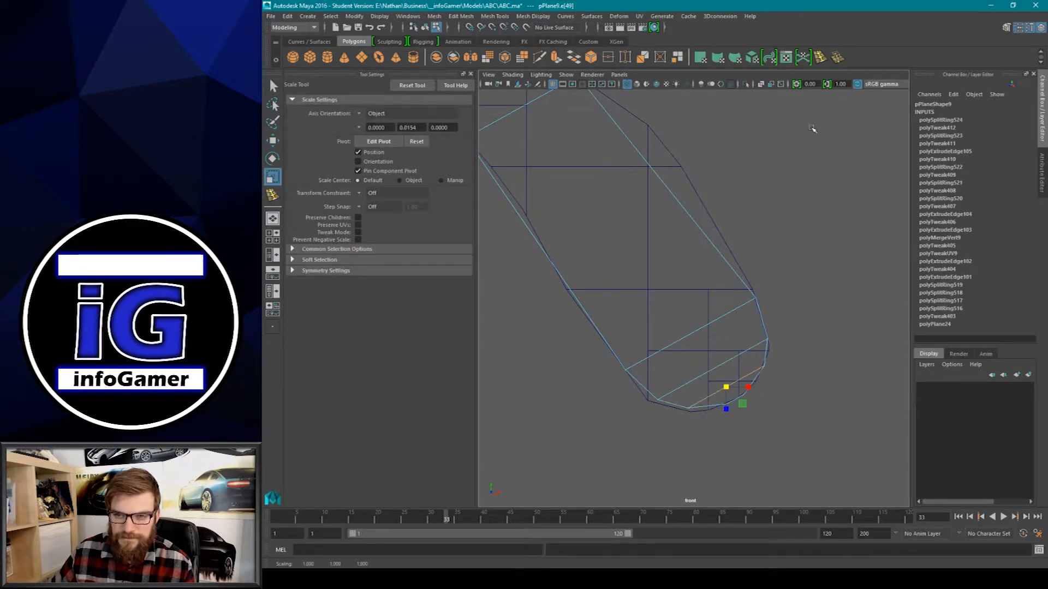
key("g")
left_click(658, 375)
key("r")
key("g")
left_click(713, 402)
key("r")
Step: Insert an edge loop across the upper arm and move its vertices onto the bowl's upper inner and outer curves
middle_click_drag(595, 269, 680, 302, "alt")
key("a")
left_click(755, 230)
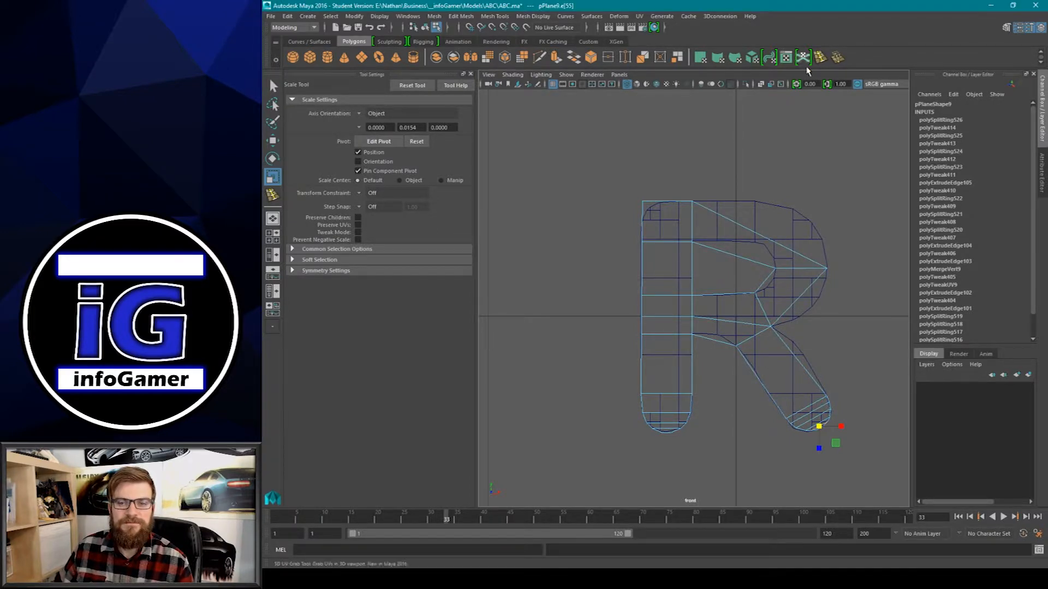
key("g")
left_click(769, 231)
key("w")
left_click_drag(774, 229, 777, 233)
scroll(778, 229, "up", 3)
key("F8")
right_click_drag(811, 178, 778, 179)
left_click(839, 182)
left_click_drag(839, 182, 847, 159)
Step: Insert edge loops across the lower bowl, the lower arm and the leg, and fit the leg's loop to its outline
right_click_drag(830, 211, 851, 297, "shift")
left_click(853, 300)
left_click(716, 362)
left_click(794, 414)
key("w")
left_click_drag(820, 400, 824, 409)
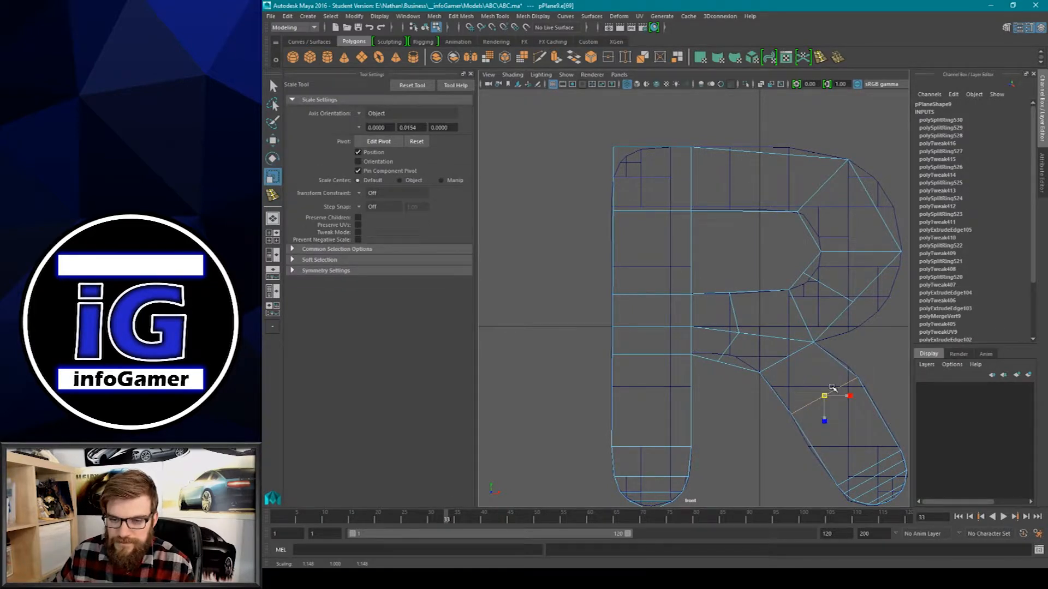
Step: Move the new vertices of the lower bowl and lower arm onto the reference outline
left_click(840, 297)
left_click_drag(852, 304, 859, 307)
key("F9")
left_click(730, 293)
left_click(721, 357)
left_click_drag(742, 336, 746, 309)
Step: Insert another edge loop across the upper arm and move its end vertices onto the arm's upper and lower outlines
key("g")
left_click(742, 211)
key("w")
right_click_drag(760, 153, 726, 152)
left_click(788, 148)
left_click(740, 210)
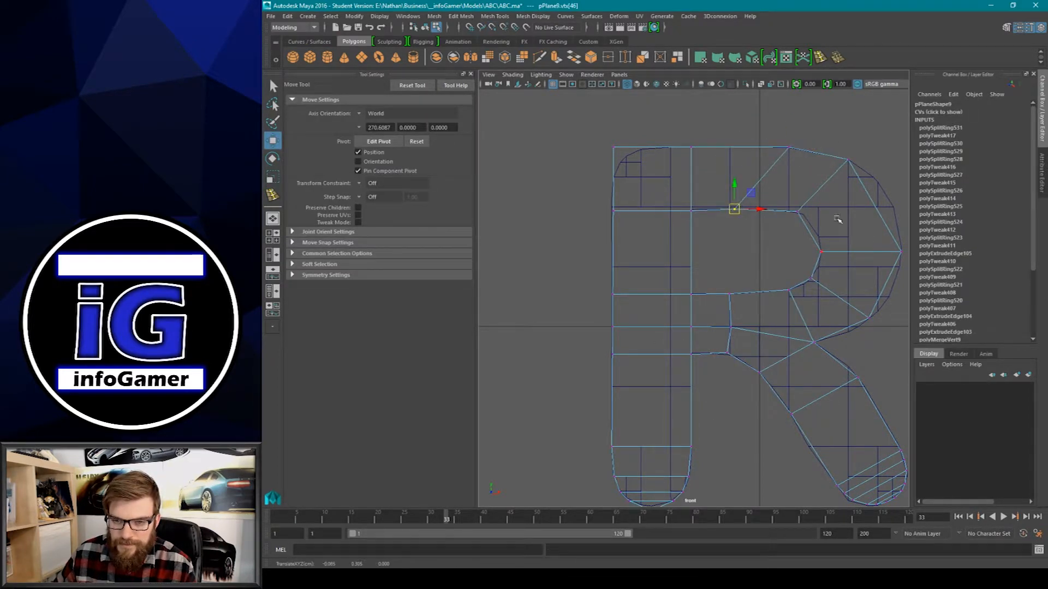
Step: Insert further edge loops around the bowl and across the lower arm and the leg's upper part
key("g")
left_click(816, 218)
left_click(821, 264)
left_click(802, 287)
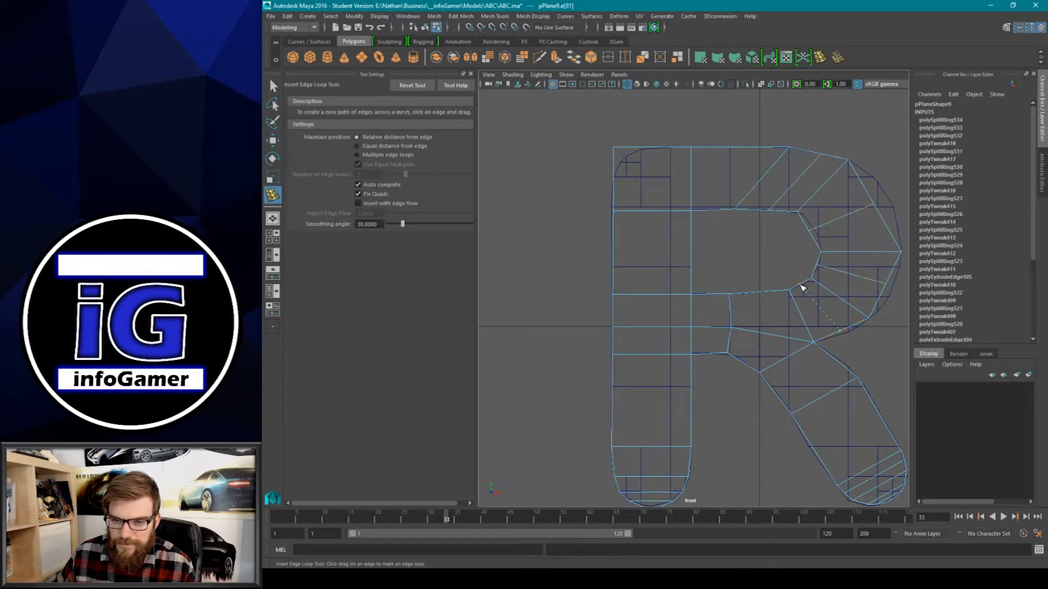
left_click(741, 361)
left_click(837, 365)
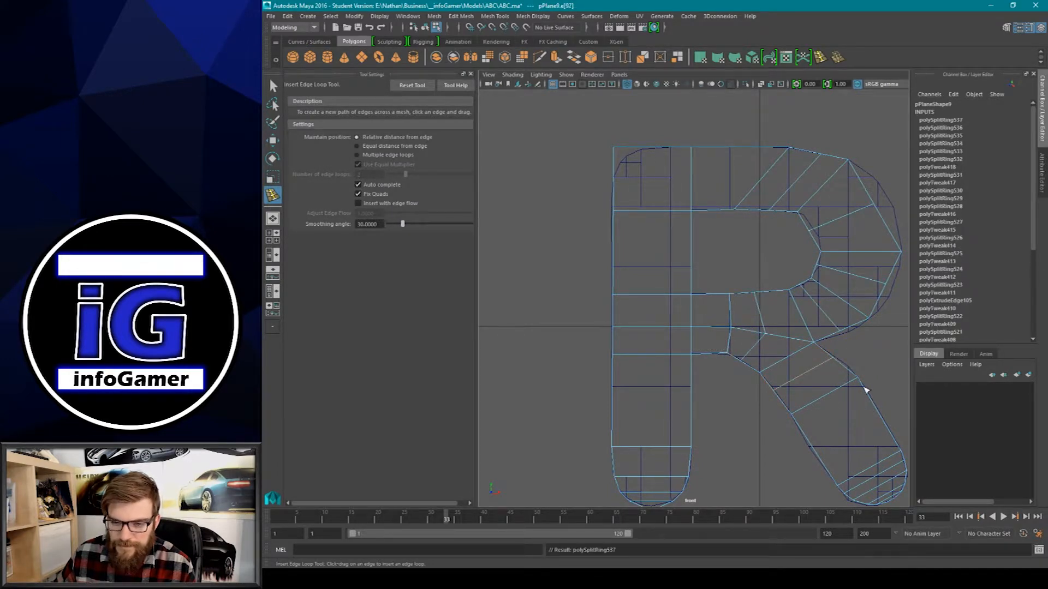
Step: Move the new vertices at the leg's upper right side and the bowl's outer curve onto the reference outline
key("w")
key("F9")
right_click_drag(719, 325, 729, 339, "alt")
left_click(769, 311)
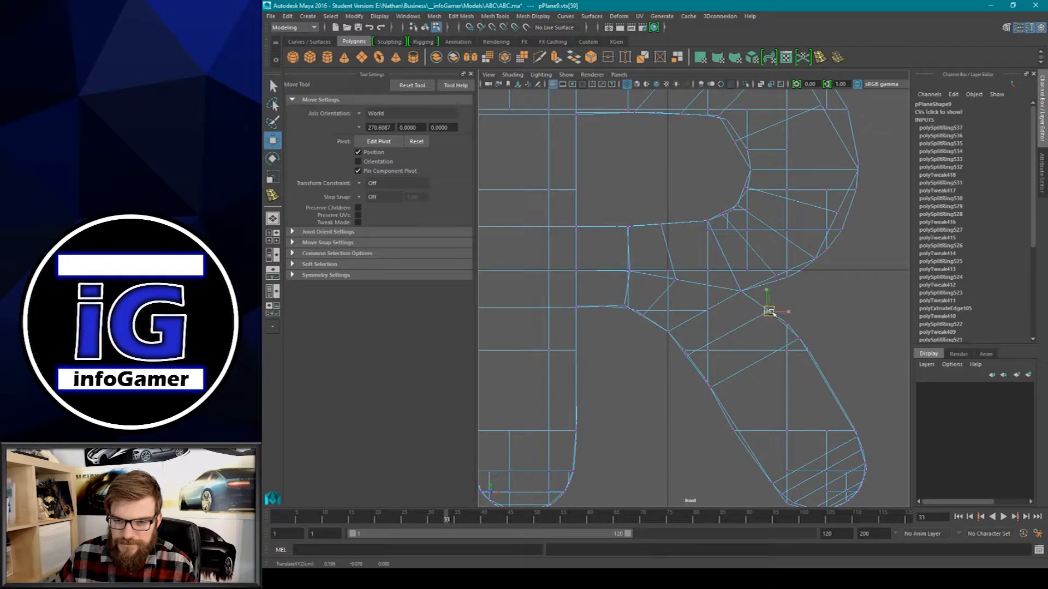
left_click(836, 212)
left_click_drag(836, 213, 846, 222)
left_click(820, 106)
middle_click_drag(817, 132, 790, 286, "alt")
left_click_drag(794, 261, 811, 250)
Step: Move the vertices along the bowl's inner curve and the lower arm's bottom edge onto the reference outline
left_click(722, 193)
middle_click_drag(708, 295, 732, 246, "alt")
left_click(733, 246)
left_click_drag(733, 246, 739, 247)
left_click(743, 295)
middle_click_drag(636, 441, 666, 339, "alt")
left_click(649, 331)
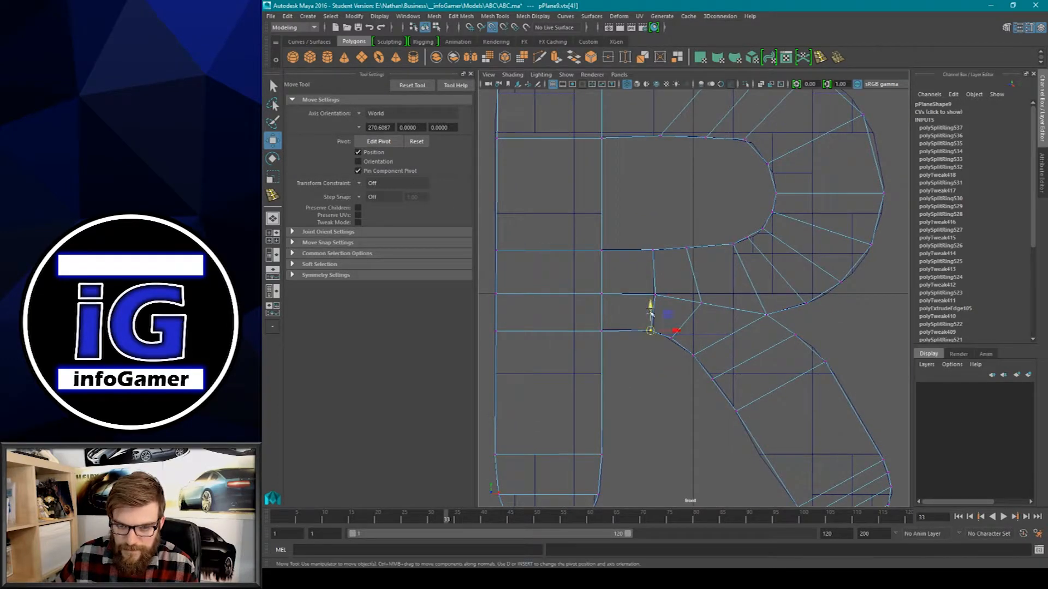
Step: Insert six more edge loops around the bowl's curve for a smoother arc
middle_click_drag(781, 317, 715, 283, "alt")
right_click_drag(715, 283, 763, 290, "shift")
left_click(743, 309)
left_click(759, 256)
left_click(813, 179)
left_click(789, 227)
middle_click_drag(792, 231, 787, 317, "alt")
left_click(806, 207)
left_click(768, 138)
Step: Move the added vertices on the bowl's inner and outer curves onto the reference outline
key("w")
right_click_drag(767, 140, 738, 140)
left_click(686, 201)
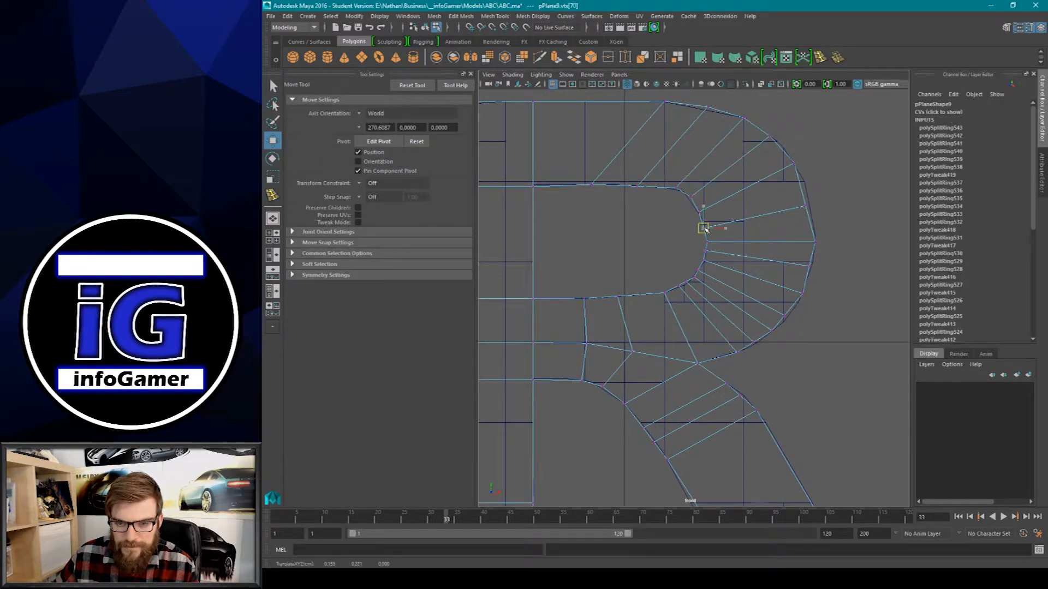
key("F8")
right_click_drag(721, 204, 694, 206)
left_click(809, 200)
left_click_drag(780, 313, 755, 344)
Step: Fit the vertices on both sides of the leg's upper part to the reference outline
left_click(716, 413)
right_click_drag(716, 413, 685, 413)
left_click(739, 396)
middle_click_drag(701, 430, 689, 334, "alt")
left_click(644, 346)
left_click(634, 337)
left_click(632, 332)
Step: Fit the remaining vertices along the hole's upper and lower inner curves to the reference outline
middle_click_drag(602, 331, 684, 432, "alt")
left_click(716, 181)
left_click(709, 190)
scroll(799, 302, "up", 3)
left_click(711, 282)
middle_click_drag(799, 302, 691, 257, "alt")
left_click(724, 276)
scroll(706, 213, "down", 10)
scroll(706, 213, "up", 6)
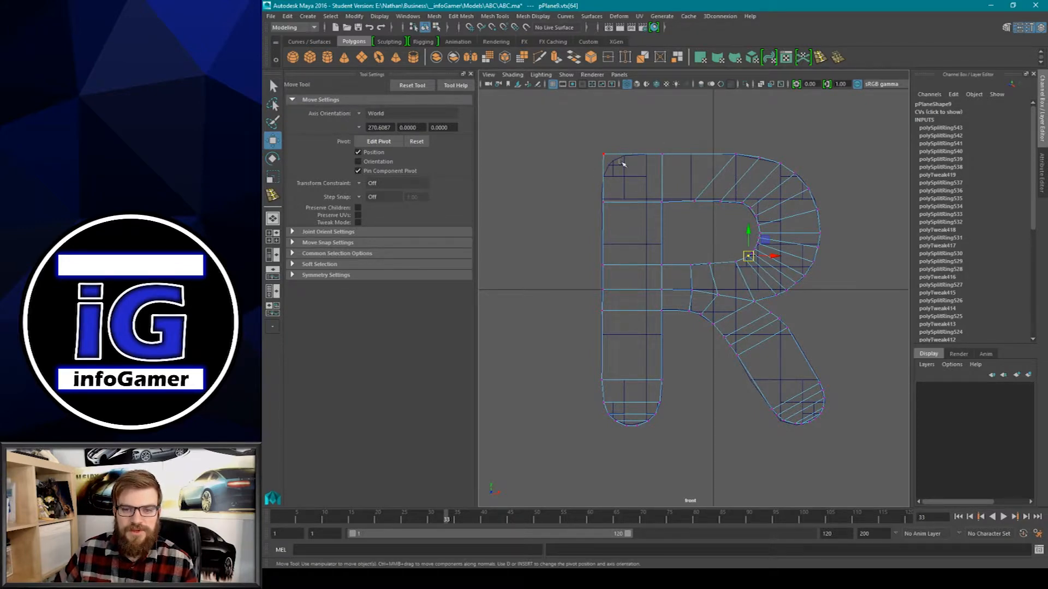
Step: Insert two lengthwise edge loops along the stem's left part and one running through the arms and around the bowl
left_click(819, 57)
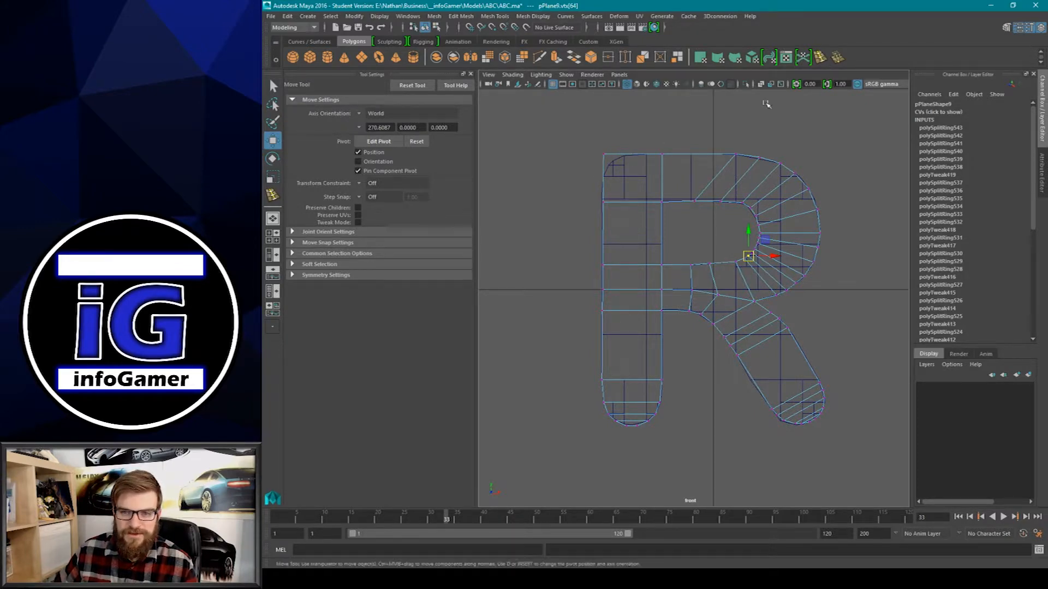
left_click(626, 157)
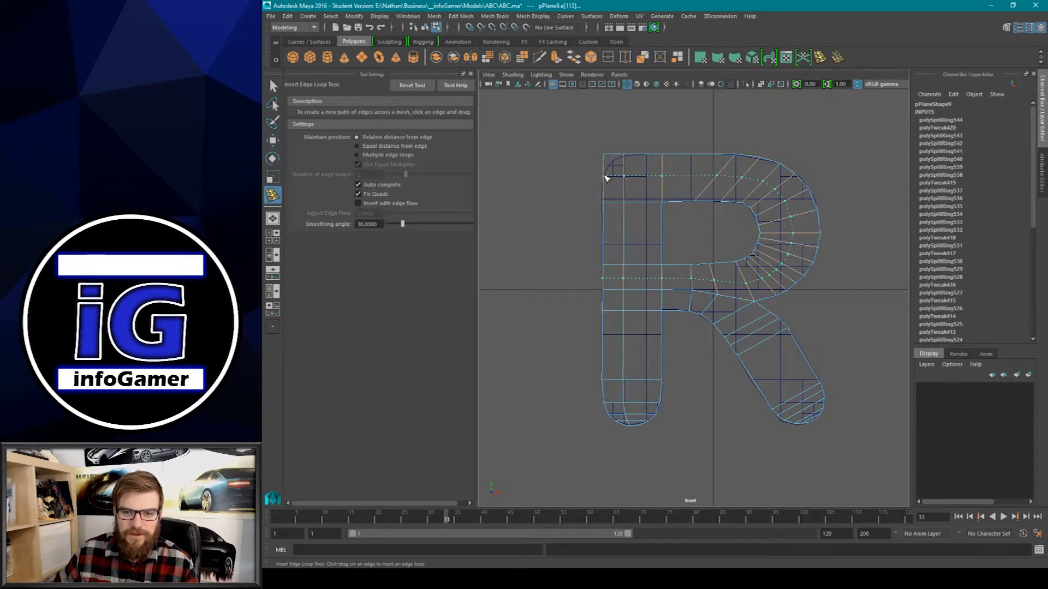
left_click_drag(604, 177, 604, 175)
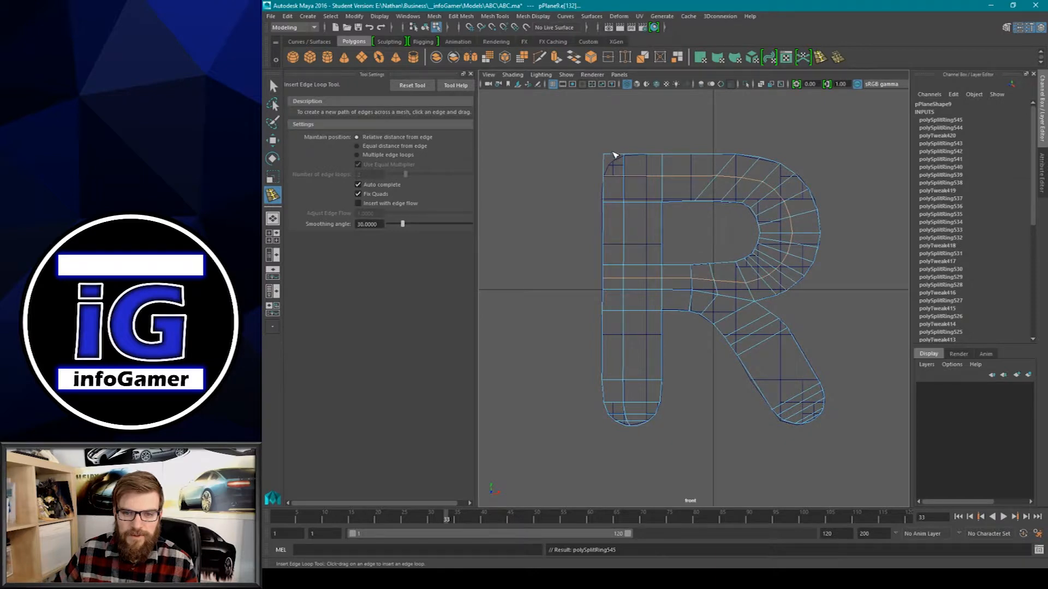
left_click(614, 158)
Step: Move the vertices at the stem's top-left corner onto the rounded corner of the reference outline
key("w")
scroll(571, 120, "up", 5)
scroll(765, 367, "down", 4)
right_click_drag(706, 235, 672, 239)
mouse_move(686, 335)
left_mouse_down()
mouse_move(706, 339)
mouse_move(686, 330)
left_mouse_up()
left_click_drag(683, 272, 693, 282)
left_click_drag(684, 218, 693, 228)
left_click_drag(711, 224, 702, 237)
left_click_drag(701, 204, 715, 228)
left_click_drag(711, 204, 743, 229)
left_click_drag(738, 203, 739, 208)
Step: Reposition the stem's interior vertex below the rounded corner in line with the upper arm's lower edge
middle_click_drag(740, 207, 710, 200, "alt")
left_click_drag(676, 327, 713, 337)
left_click_drag(709, 308, 709, 303)
scroll(710, 317, "down", 10)
middle_click_drag(716, 342, 689, 340, "alt")
scroll(689, 341, "up", 5)
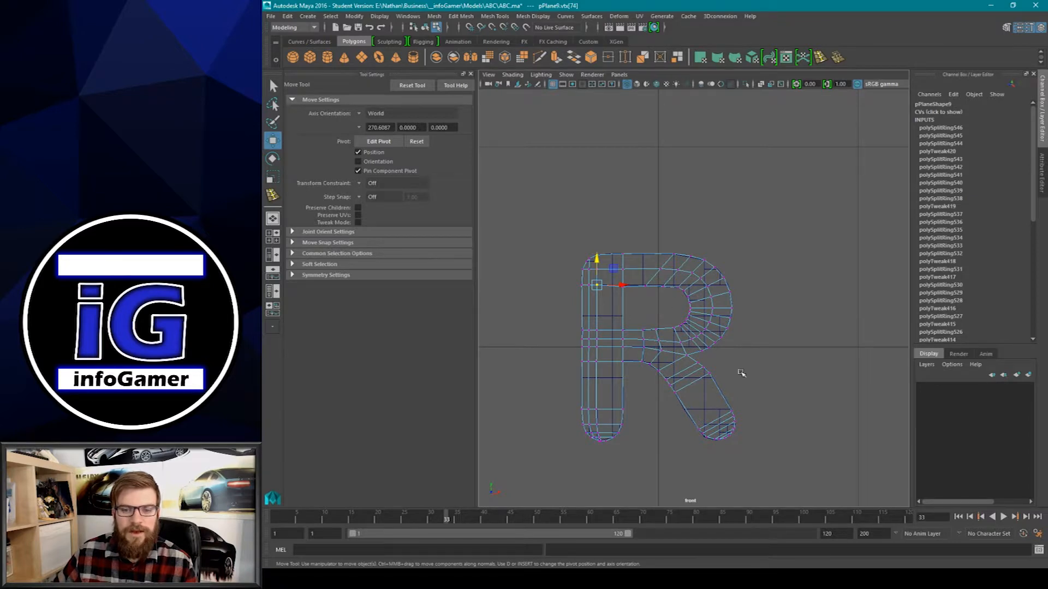
Step: Leave vertex editing and select the original R reference curve away from the stacked letter meshes
middle_click_drag(736, 333, 657, 292, "alt")
scroll(657, 292, "down", 14)
middle_click_drag(755, 286, 493, 285, "alt")
scroll(663, 290, "down", 1)
right_click(795, 292)
right_click_drag(808, 292, 822, 284)
left_click(815, 291)
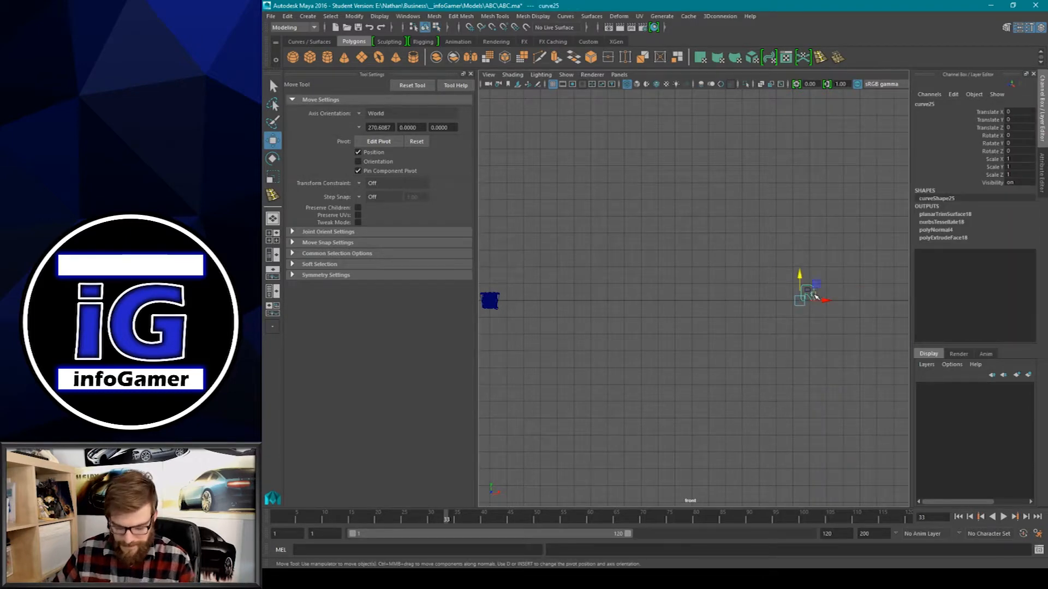
left_click(816, 296)
Step: Select the rebuilt R mesh and freeze its transformations
middle_click_drag(583, 304, 840, 347, "alt")
scroll(718, 360, "up", 10)
middle_click_drag(780, 475, 705, 323, "alt")
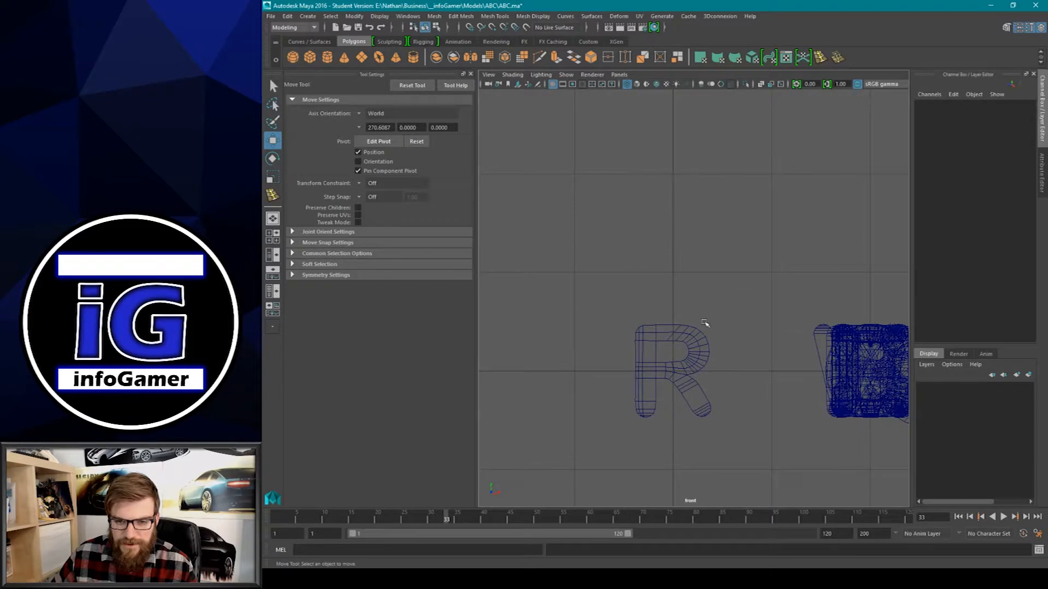
left_click(697, 367)
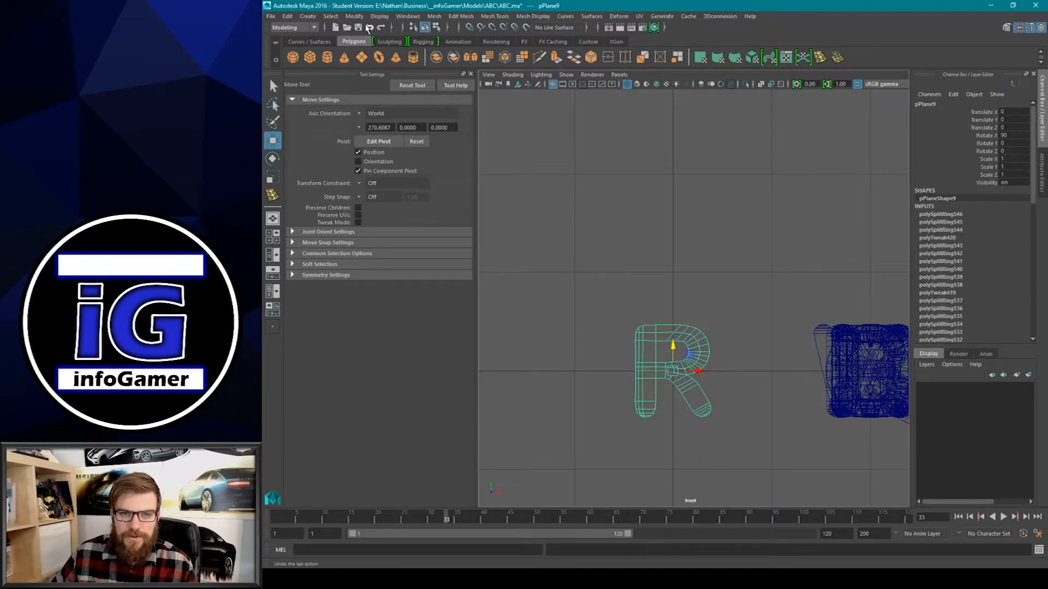
left_click(362, 16)
left_click(388, 61)
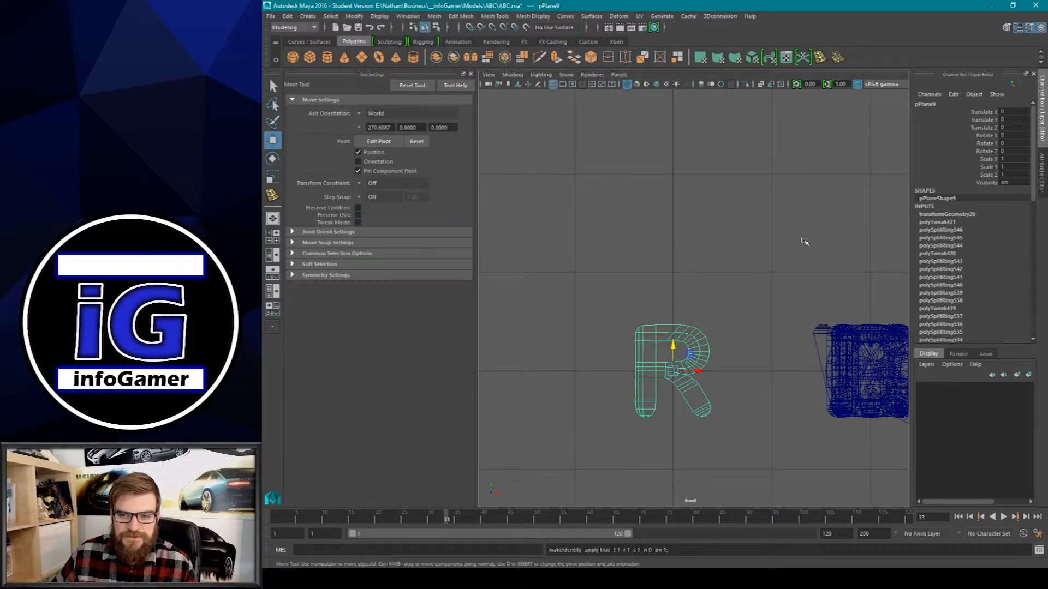
Step: Open the Hypergraph Hierarchy and rename the pPlane1 mesh as S
middle_click_drag(734, 303, 700, 259, "alt")
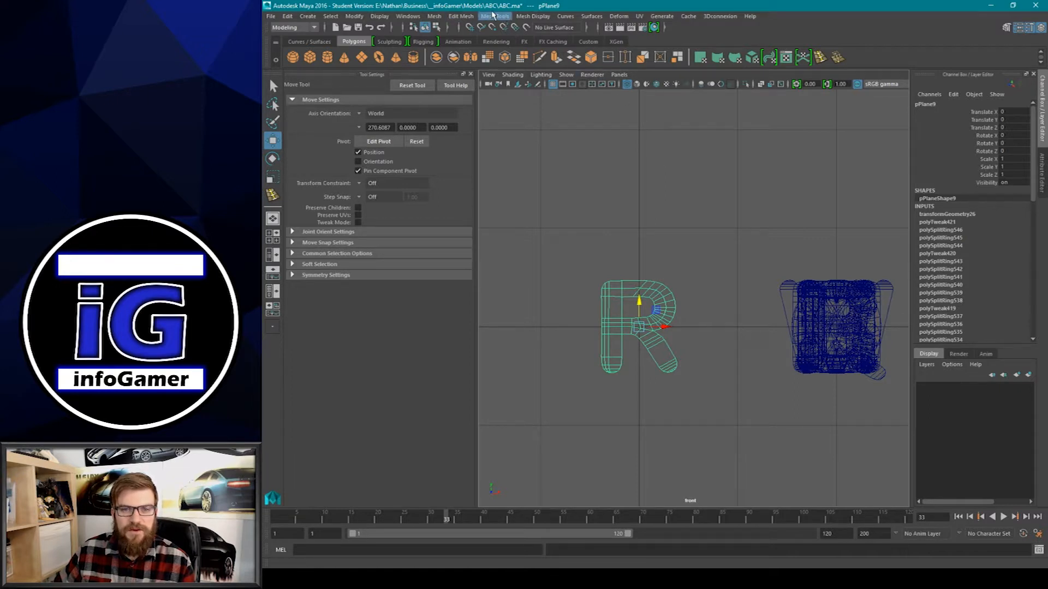
left_click(407, 15)
mouse_move(425, 72)
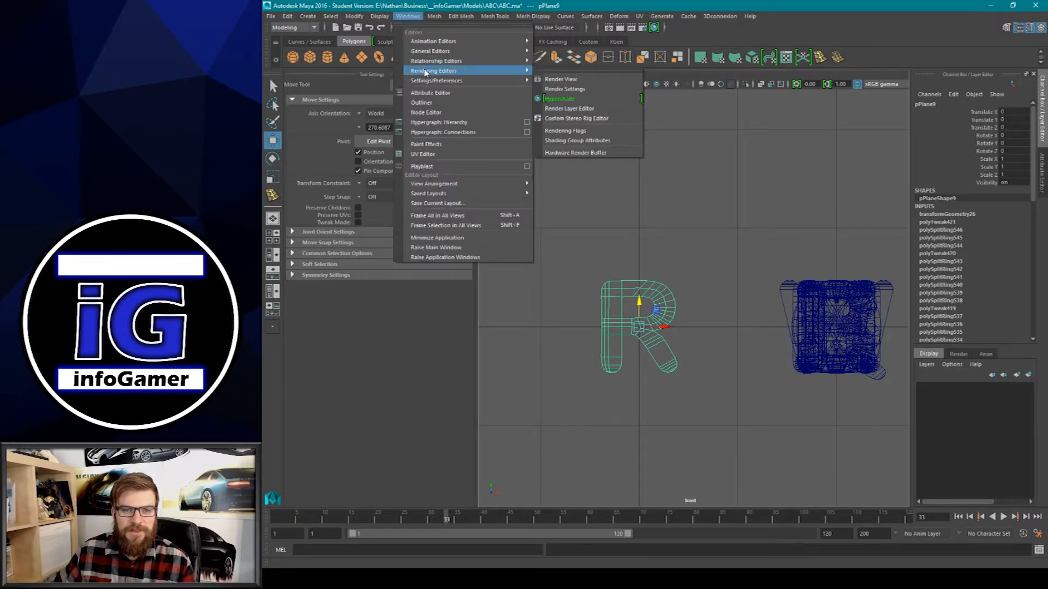
left_click(426, 125)
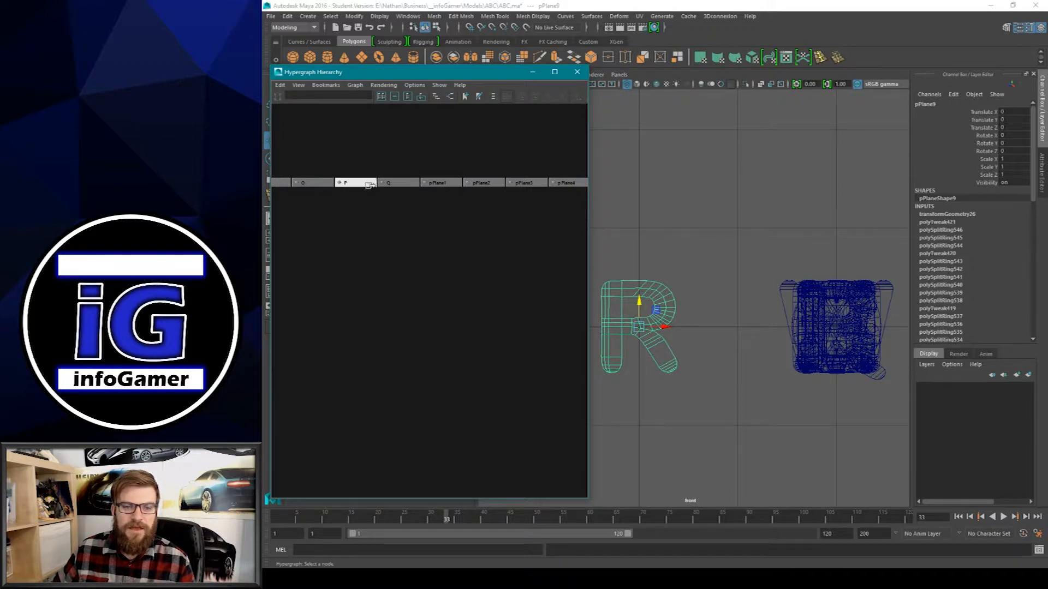
middle_click_drag(341, 213, 306, 269, "alt")
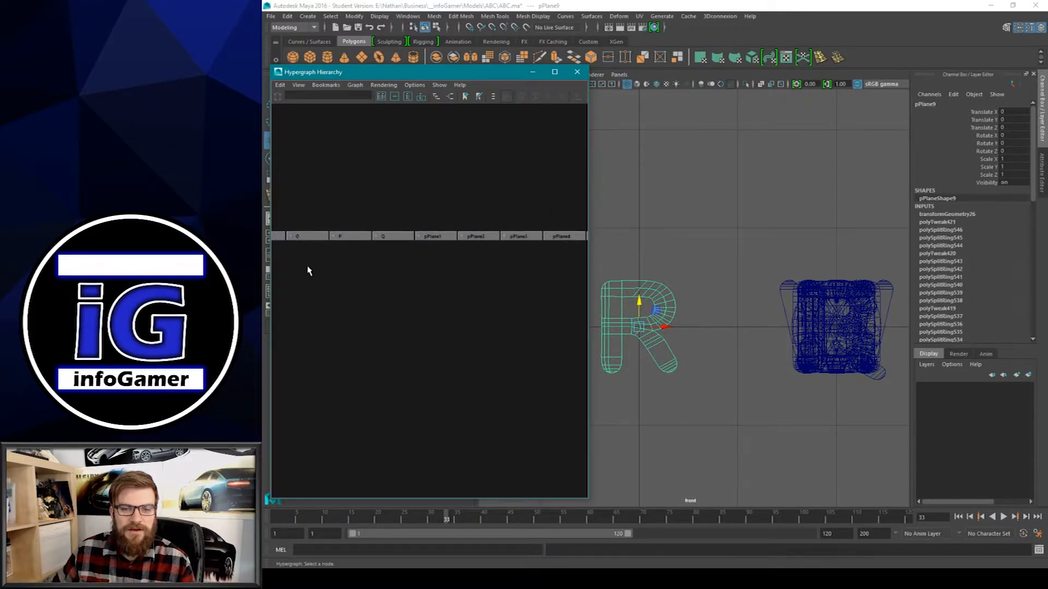
left_click(361, 239)
left_click(389, 241)
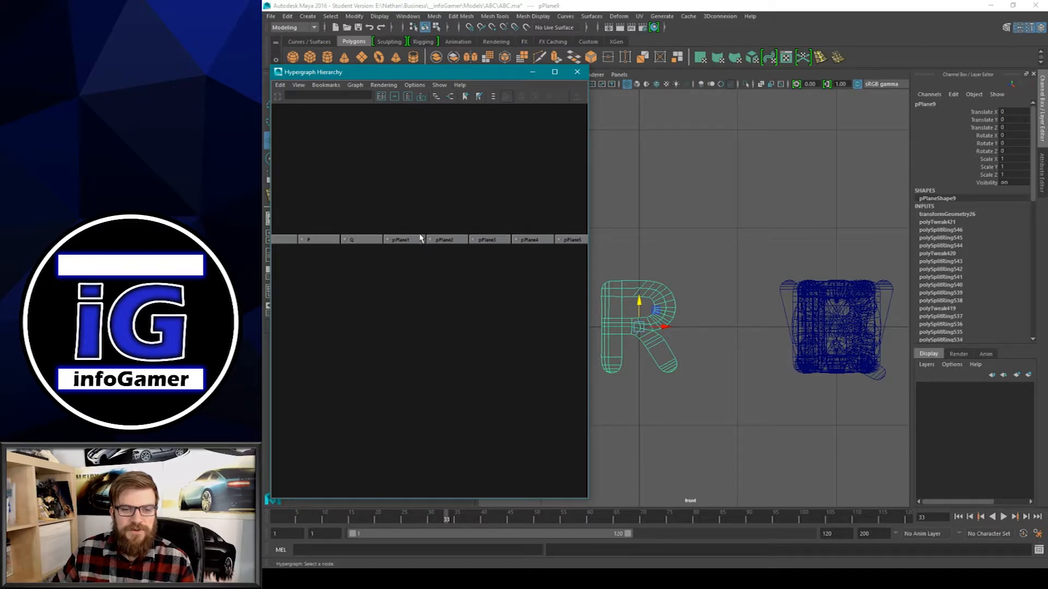
right_click(404, 240)
left_click(438, 311)
type("S")
key("Return")
Step: Rename the pPlane2 mesh as T and the pPlane3 mesh as U
right_click(443, 240)
left_click(465, 312)
type("T")
key("Return")
left_click(503, 312)
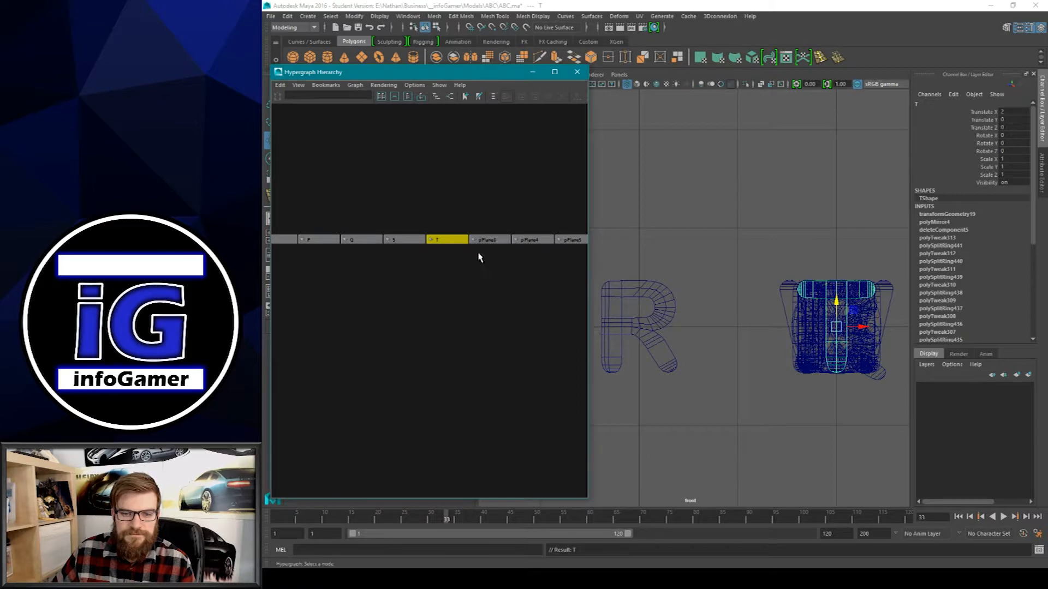
right_click(487, 240)
left_click(499, 313)
type("U")
key("Return")
Step: Rename the pPlane4 mesh as V and the pPlane5 mesh as W
left_click(528, 240)
right_click(535, 241)
left_click(551, 314)
type("V")
key("Return")
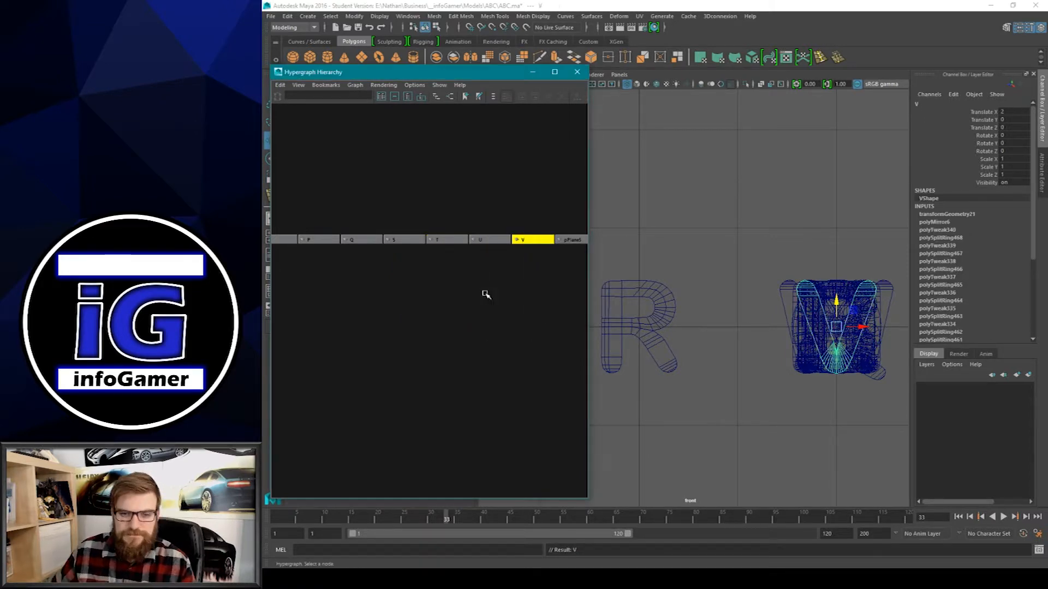
left_click(426, 263)
right_click(425, 263)
left_click(450, 329)
type("W")
key("Return")
Step: Rename the pPlane6 mesh as X and the pPlane7 mesh as Y
right_click(462, 269)
left_click(486, 334)
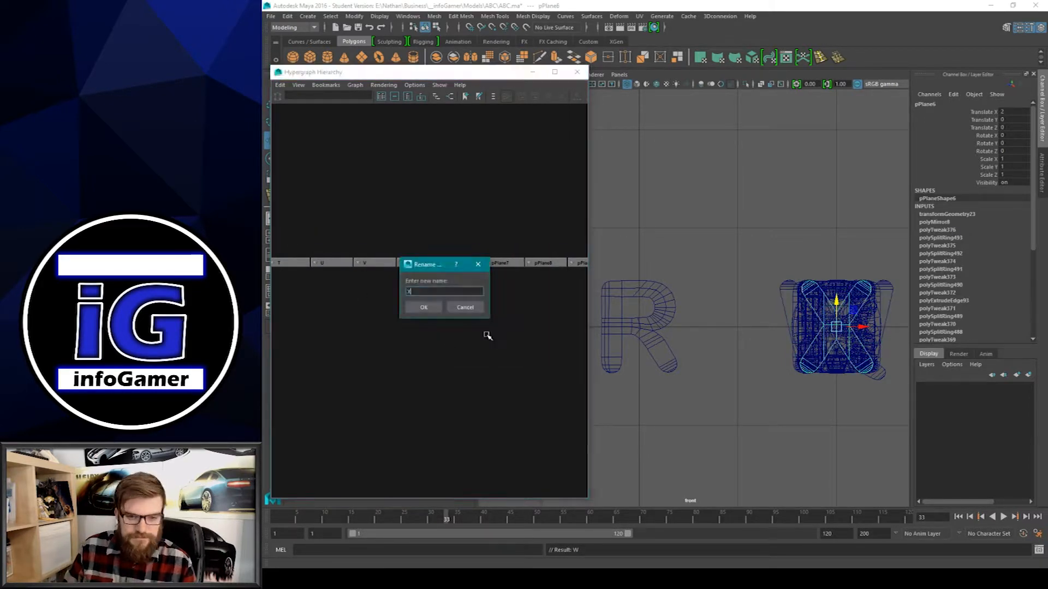
type("X")
key("Return")
right_click(503, 264)
left_click(525, 334)
type("Y")
key("Return")
Step: Rename the pPlane8 mesh as Z and the pPlane9 mesh as R
left_click(540, 264)
right_click(473, 266)
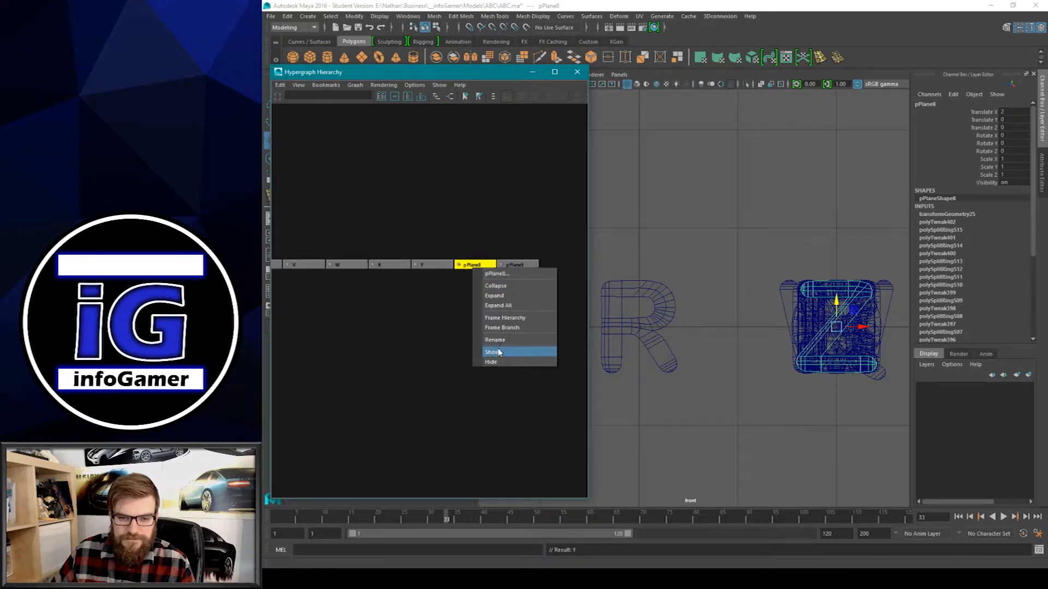
left_click(498, 342)
type("Z")
key("Return")
left_click(518, 265)
right_click(519, 265)
left_click(545, 338)
type("R")
key("Return")
Step: Set Translate X of the letter A to 0 and of the letter B to 1
middle_click_drag(463, 328, 639, 324, "alt")
middle_click_drag(327, 317, 578, 319, "alt")
scroll(412, 321, "down", 3)
left_click(313, 278)
left_click(1013, 112)
type("0")
key("Return")
left_click(342, 279)
left_click(1013, 113)
type("1")
key("Return")
Step: Set Translate X of the letters D through I to 3 through 8, one unit per letter
left_click(371, 278)
left_click(425, 279)
left_click(1009, 112)
type("5")
key("Return")
left_click(483, 279)
left_click(1008, 112)
type("6")
key("Return")
left_click(513, 279)
type("8")
key("Return")
Step: Set Translate X of the letters J, K and L to 9, 10 and 11
left_click(571, 279)
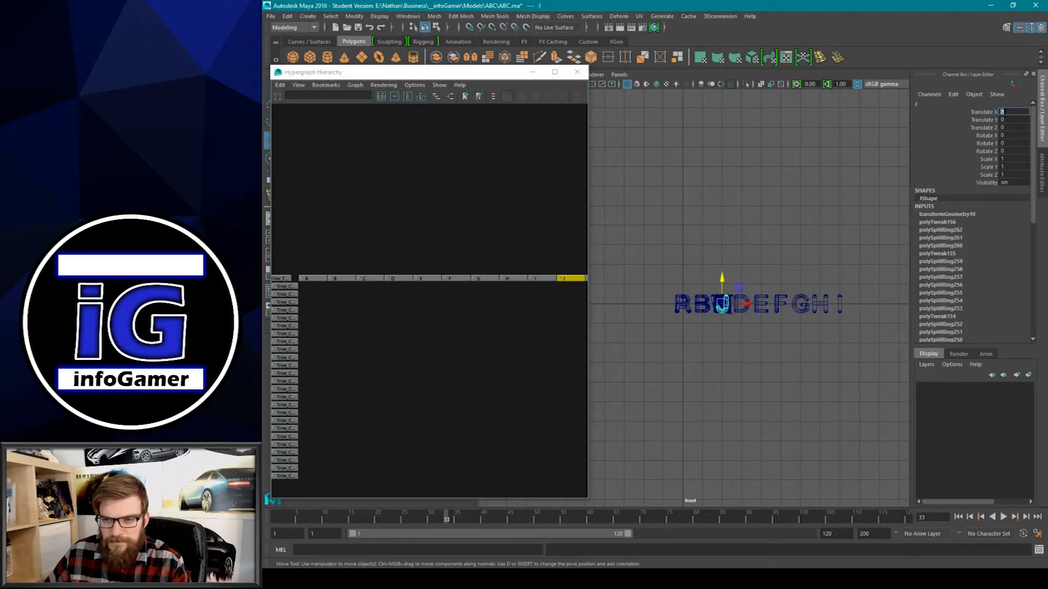
left_click(1007, 112)
type("9")
key("Return")
middle_click_drag(559, 306, 402, 307)
left_click(484, 282)
left_click(1007, 112)
type("10")
key("Return")
left_click(514, 280)
left_click(1007, 112)
type("11")
key("Return")
Step: Set Translate X of the letters M, N, O and P to 12, 13, 14 and 15
left_click(544, 281)
middle_click_drag(502, 309, 300, 312)
left_click(374, 283)
left_click(1008, 112)
type("13")
key("Return")
left_click(403, 284)
left_click(1008, 112)
type("14")
left_click(434, 285)
left_click(1005, 112)
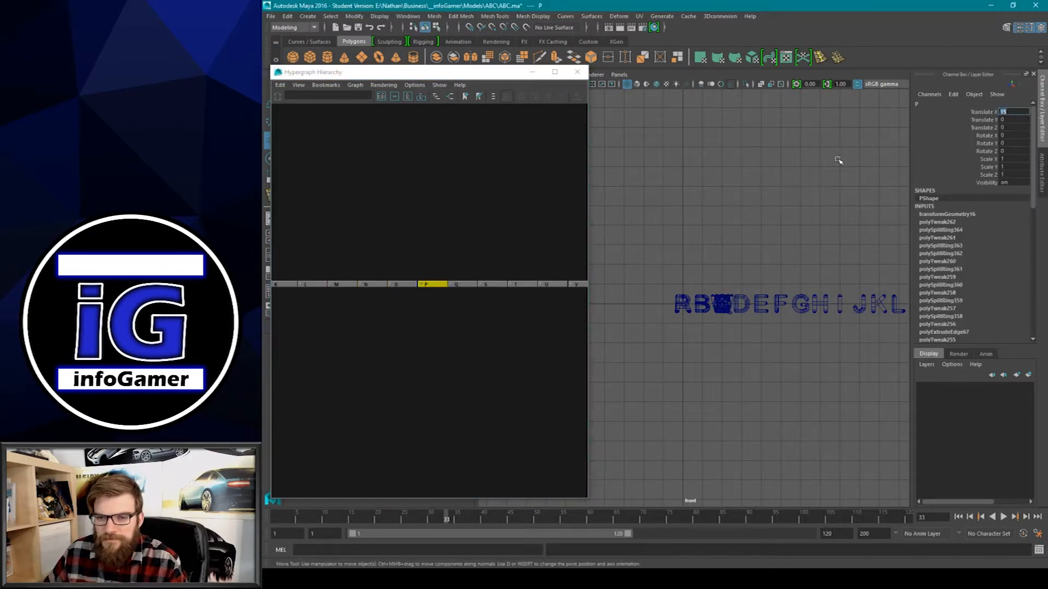
type("15")
key("Return")
Step: Set Translate X of the letter Q to 16 and of the letter R to 17
middle_click_drag(524, 308, 376, 316, "alt")
scroll(725, 311, "down", 4)
middle_click_drag(725, 311, 602, 317, "alt")
left_click(368, 285)
left_click(1004, 113)
type("16")
key("Return")
middle_click_drag(485, 339, 344, 339, "alt")
left_click(493, 286)
left_click(1006, 113)
type("17")
key("Return")
Step: Set Translate X of the letter S to 18 and of the letter T to 19
scroll(769, 311, "up", 4)
middle_click_drag(786, 312, 692, 314, "alt")
middle_click_drag(311, 305, 465, 284, "alt")
left_click(403, 265)
left_click(1006, 112)
type("18")
key("Return")
left_click(433, 265)
left_click(1006, 113)
type("19")
key("Return")
Step: Set Translate X of the letter U to 20 and of the letter V to 21
left_click(465, 265)
left_click(1006, 112)
type("20")
key("Return")
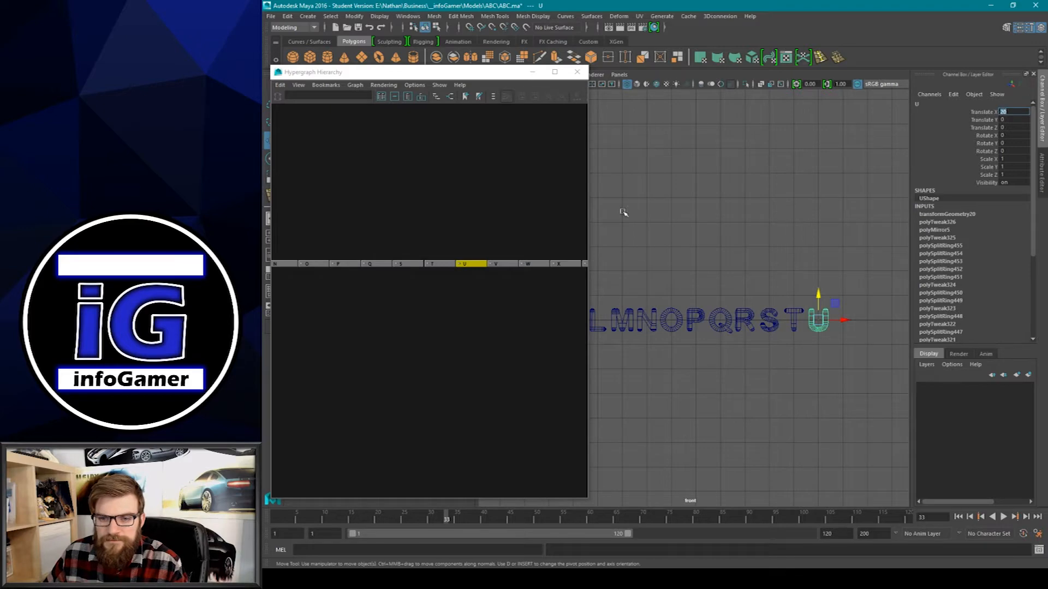
left_click(496, 265)
left_click(1005, 113)
type("21")
key("Return")
Step: Set Translate X of the letter W to 22 and of the letter X to 23
left_click(527, 264)
left_click(1005, 112)
type("22")
key("Return")
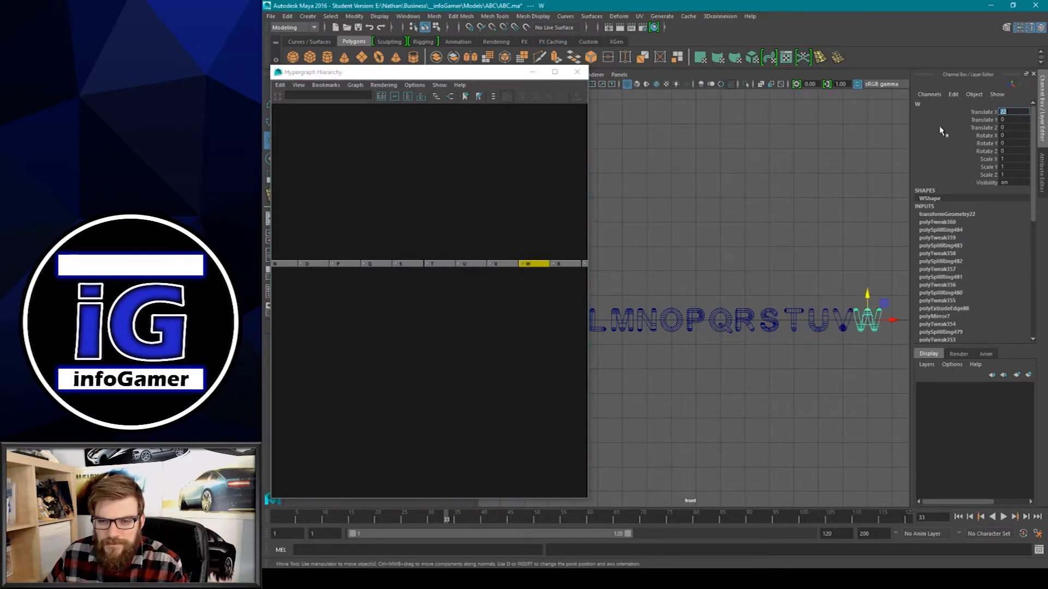
left_click(558, 264)
left_click(1006, 112)
type("23")
key("Return")
Step: Set Translate X of the letter Y to 24 and of the letter Z to 25
middle_click_drag(584, 269, 474, 275, "alt")
left_click(475, 276)
left_click(1006, 113)
type("24")
key("Return")
left_click(497, 275)
left_click(1005, 112)
type("25")
key("Return")
scroll(657, 257, "down", 3)
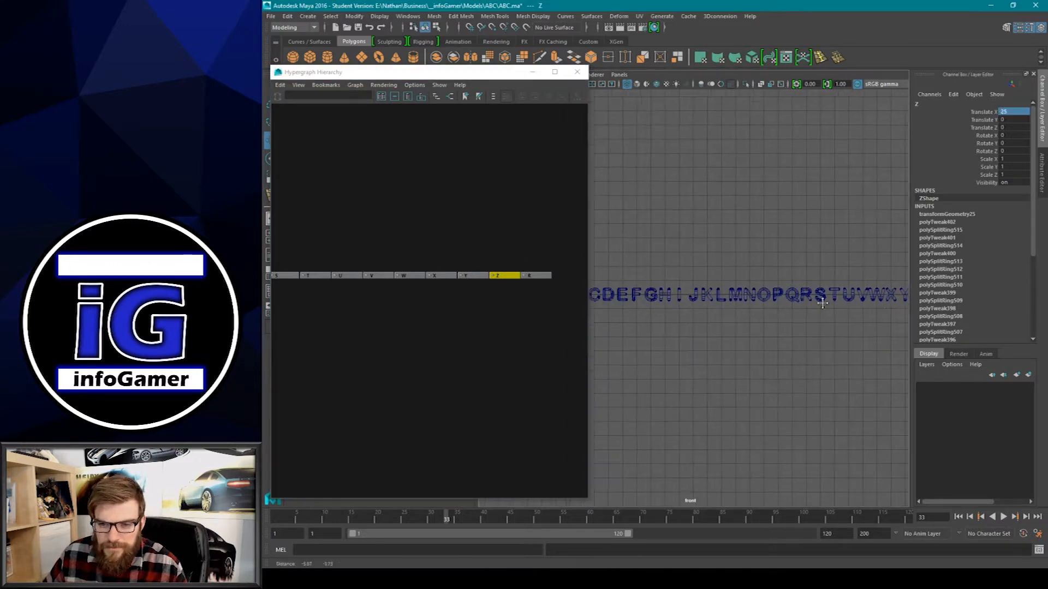
Step: Close the Hypergraph Hierarchy window and frame the letter Z in the maximized perspective view
left_click(576, 72)
left_click(559, 214)
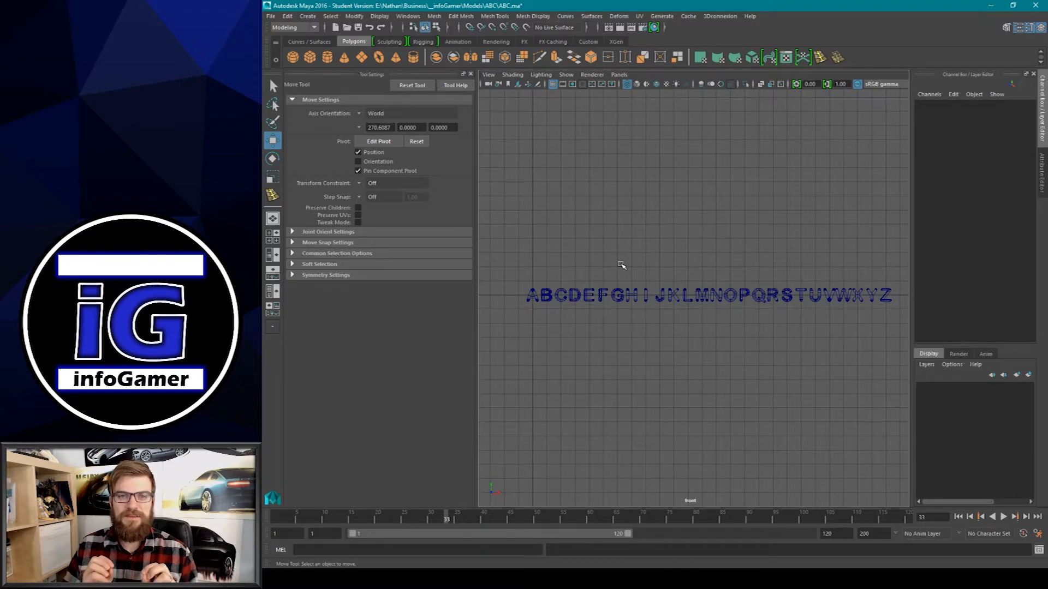
key("space")
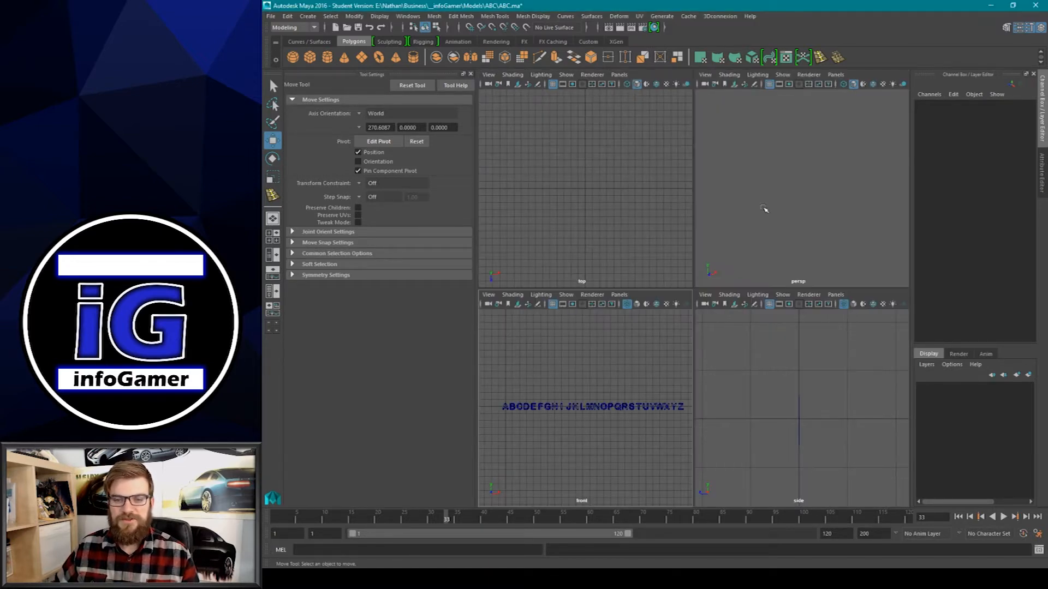
key("space")
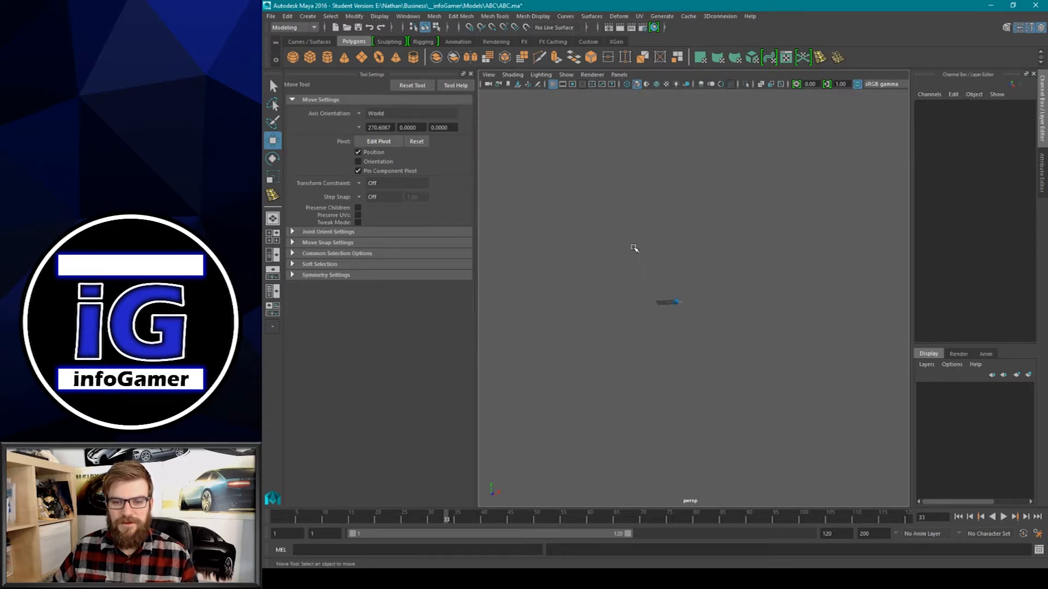
left_click(508, 386)
key("f")
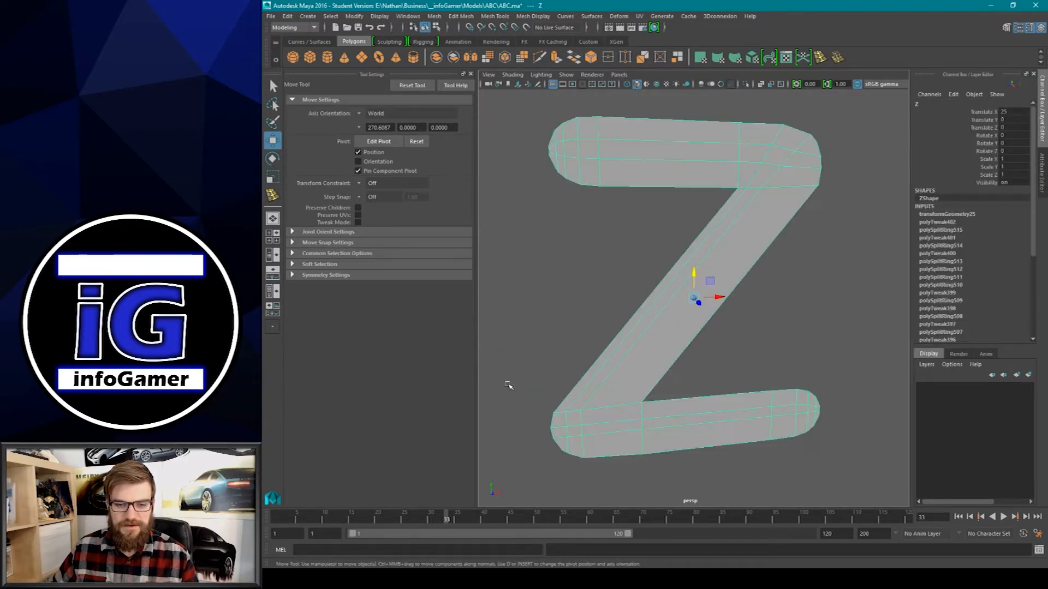
Step: Select all 26 letters and extrude their faces together, moving them along the Z axis to give the alphabet thickness
scroll(641, 348, "down", 7)
left_click_drag(680, 331, 701, 331, "alt")
scroll(661, 309, "down", 5)
left_click_drag(572, 244, 788, 343)
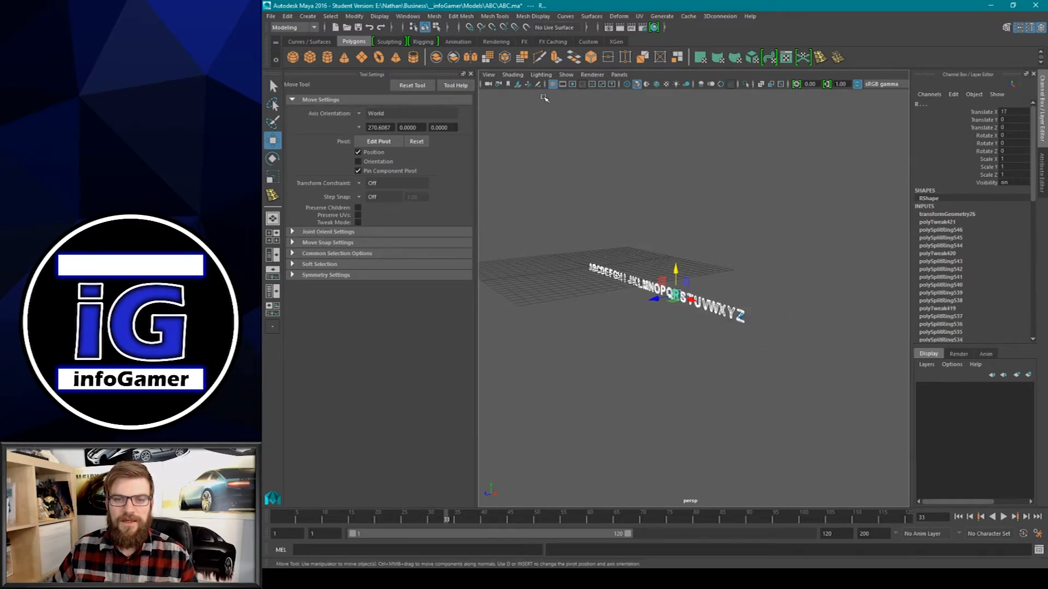
left_click(557, 58)
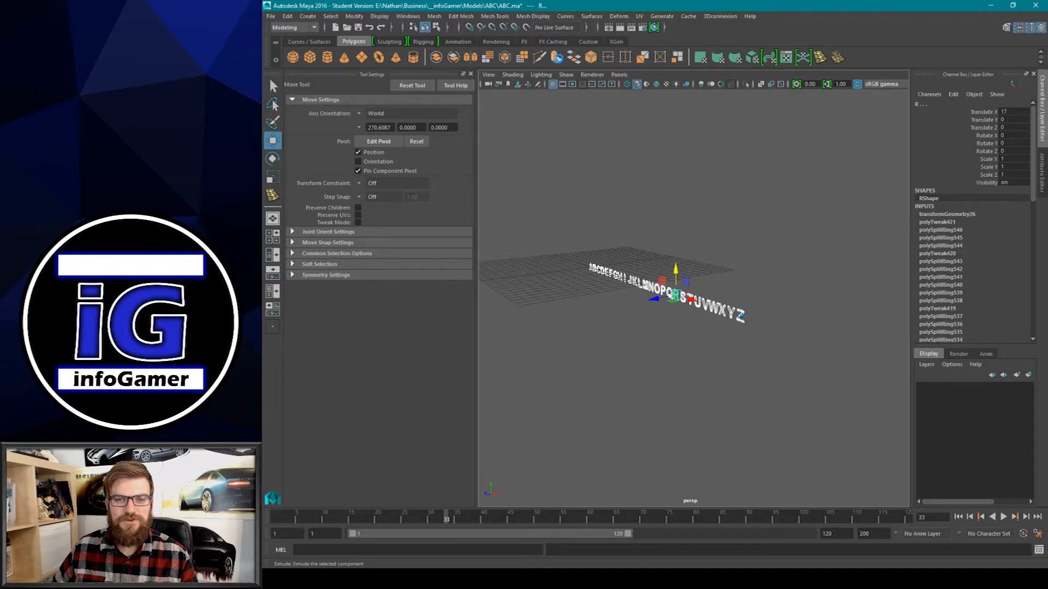
left_click_drag(682, 338, 685, 368, "alt")
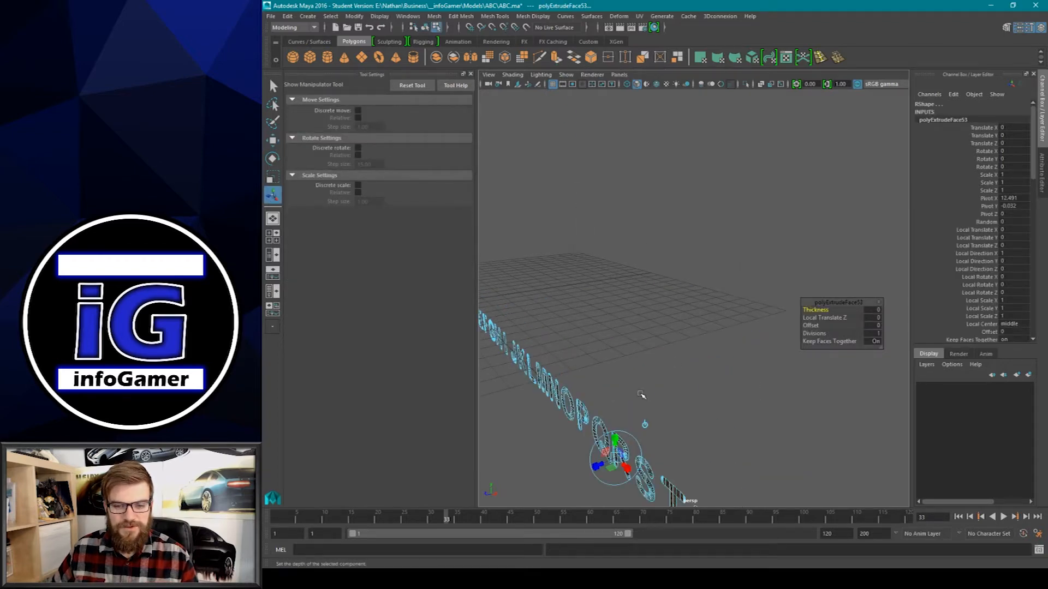
key("w")
left_click_drag(518, 393, 658, 307)
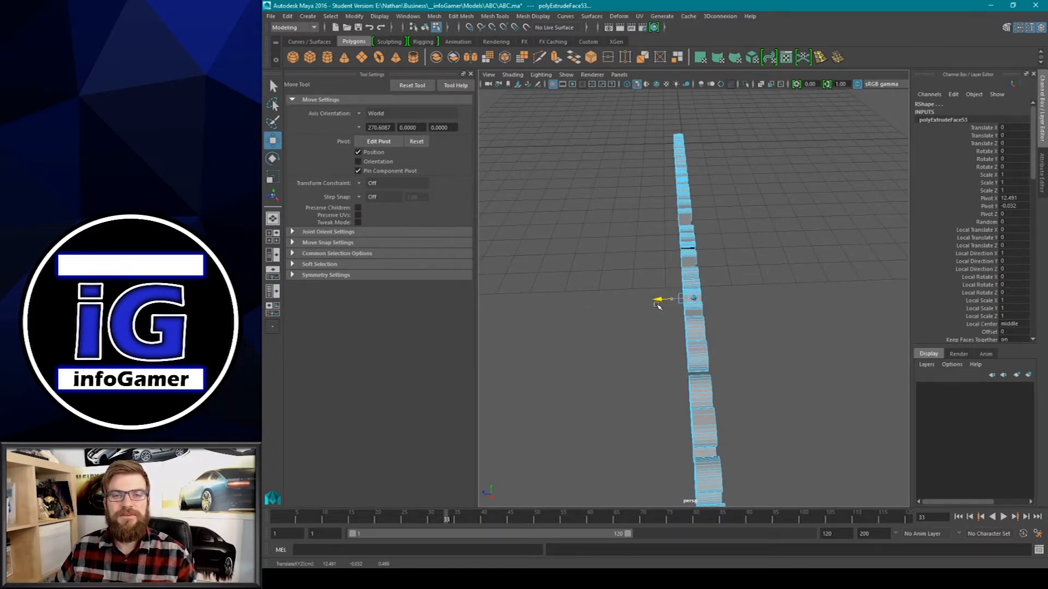
left_click_drag(658, 307, 666, 313)
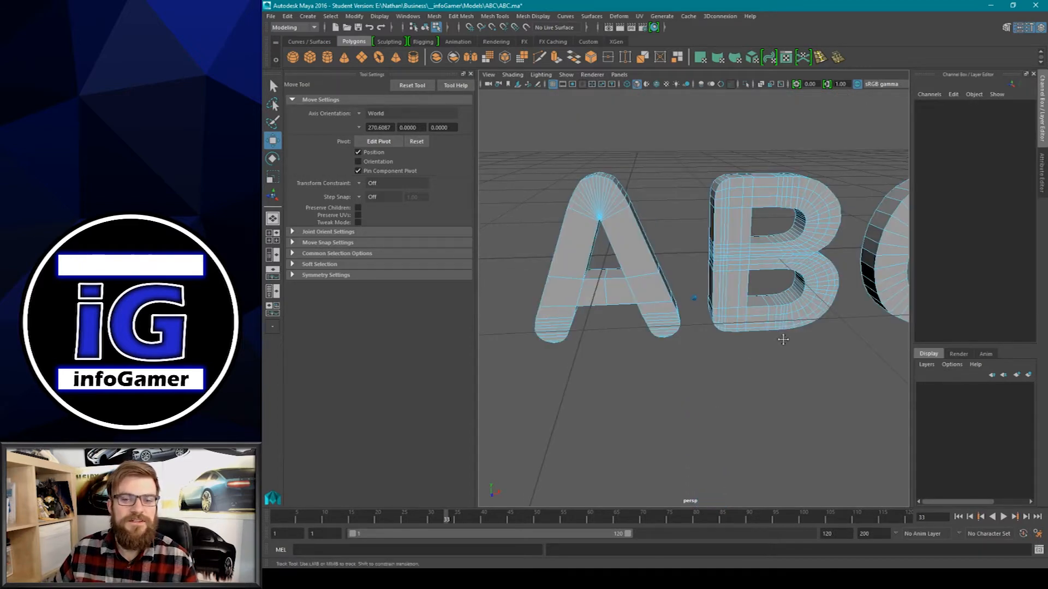
Step: Examine the extruded letters one after another along the row, from A to Z
middle_click_drag(782, 339, 681, 349, "alt")
mouse_move(780, 337)
middle_mouse_down("alt")
mouse_move(755, 346)
mouse_move(752, 319)
mouse_move(467, 335)
middle_mouse_up("alt")
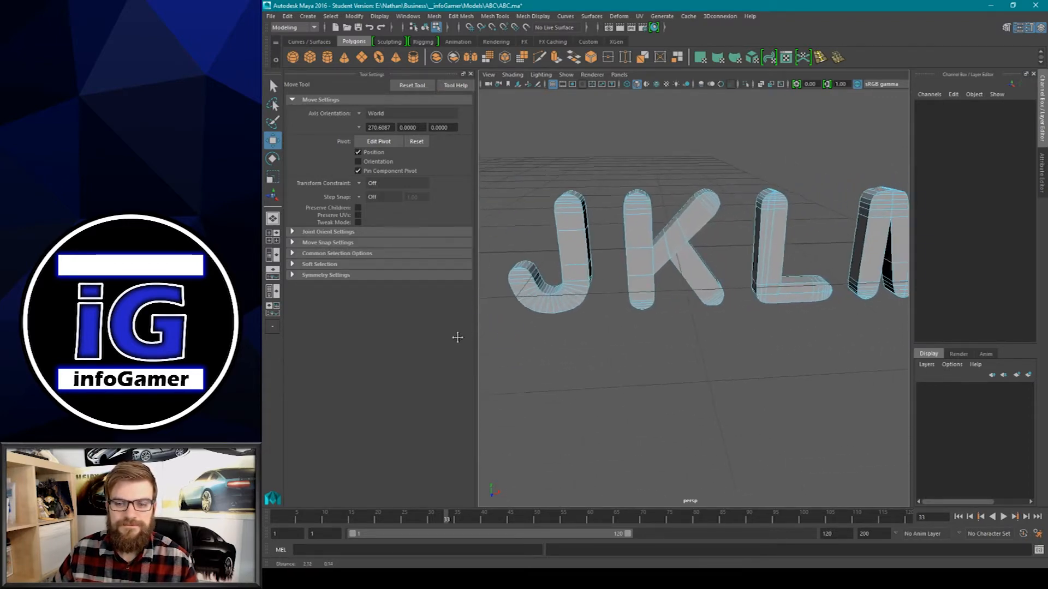
middle_click_drag(711, 311, 496, 319, "alt")
middle_click_drag(706, 307, 448, 317, "alt")
middle_click_drag(744, 294, 470, 300, "alt")
middle_click_drag(800, 286, 637, 284, "alt")
mouse_move(733, 283)
middle_mouse_down("alt")
mouse_move(601, 283)
mouse_move(682, 278)
mouse_move(636, 267)
mouse_move(693, 273)
mouse_move(646, 275)
middle_mouse_up("alt")
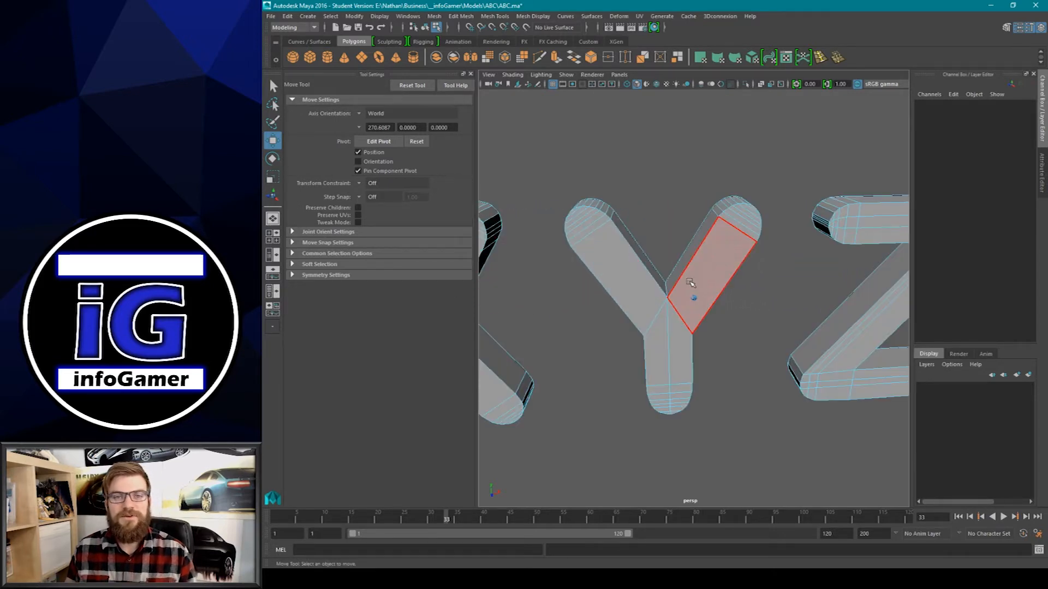